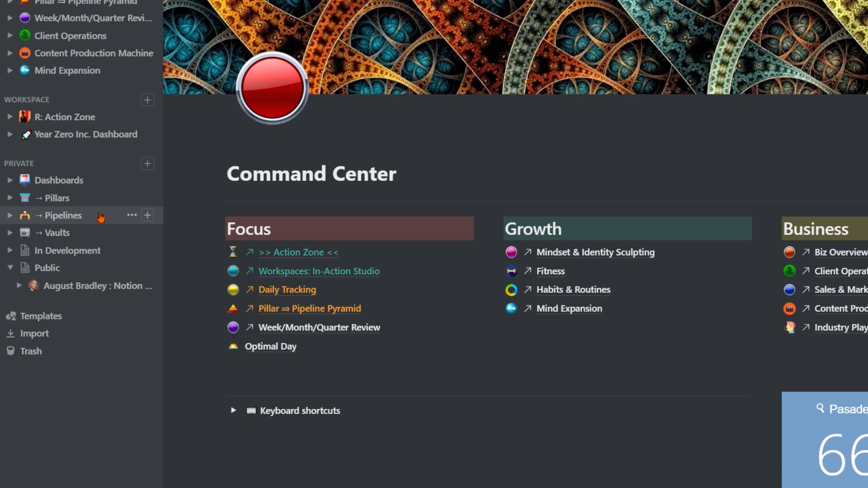
Browse the pages under Dashboards, and open the Pillars database from the → Pillars section
left_click(10, 181)
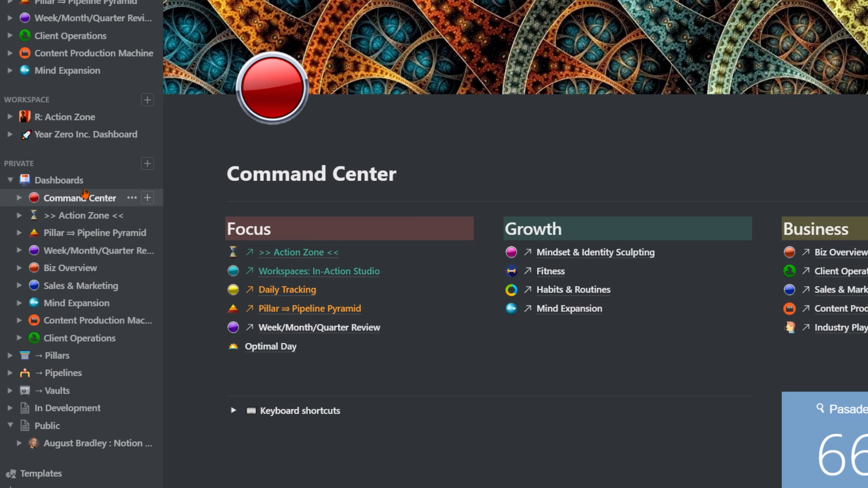
left_click(10, 181)
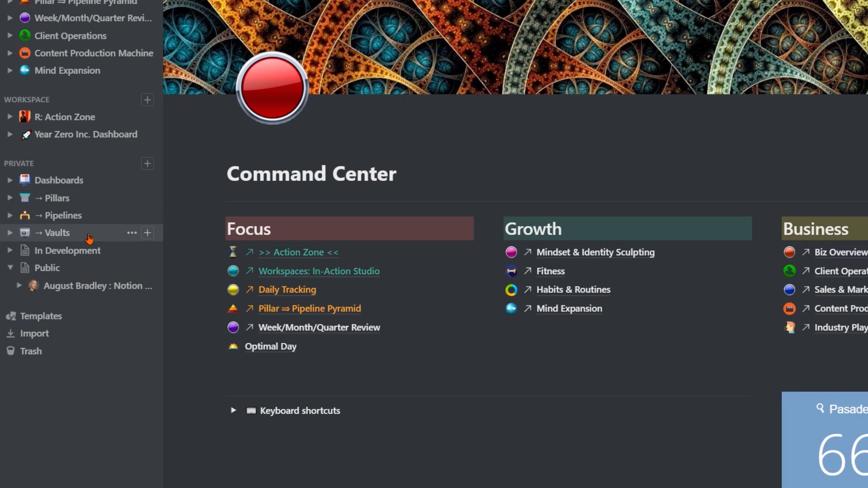
left_click(10, 199)
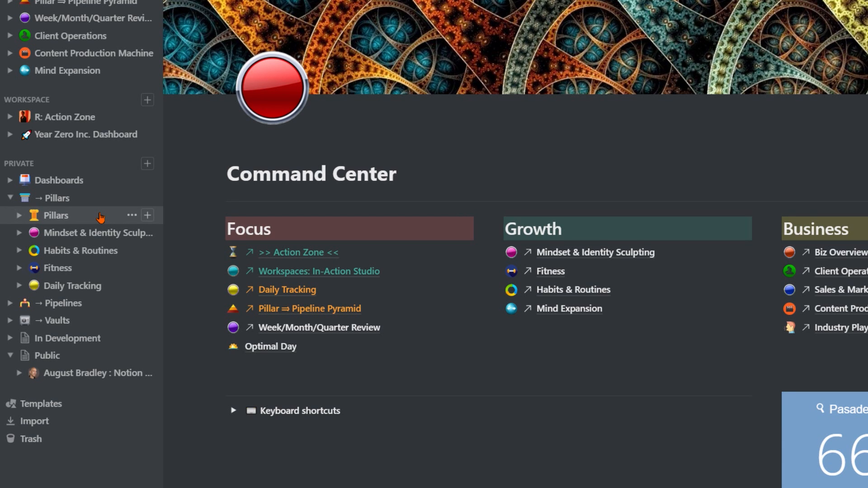
left_click(101, 217)
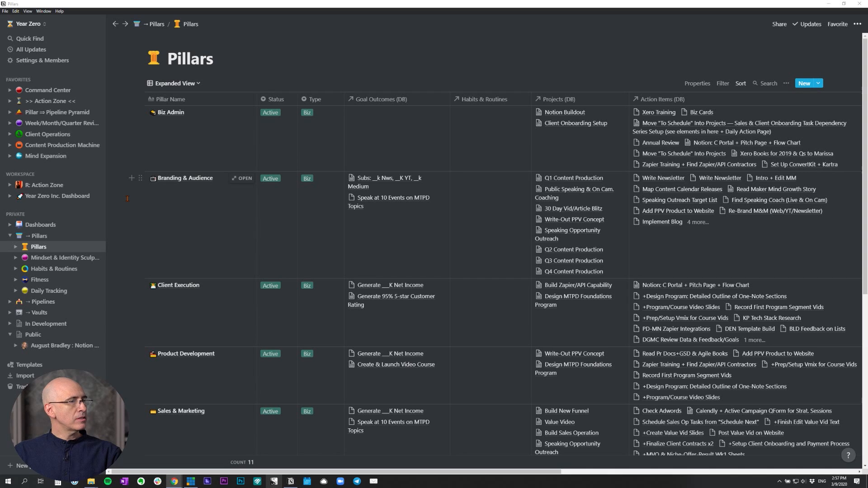
Examine the Pillars table's Expanded View, including each pillar's type, goal outcomes, habits, projects and action items
scroll(128, 198, "down", 4)
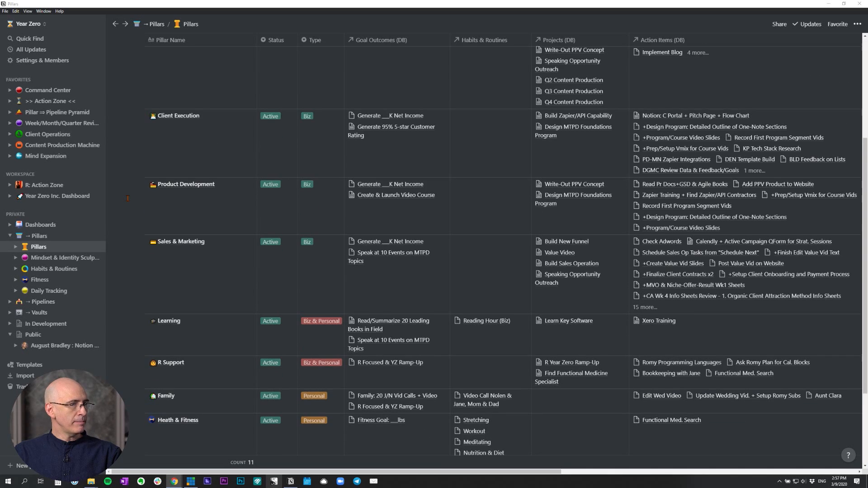
scroll(127, 199, "up", 4)
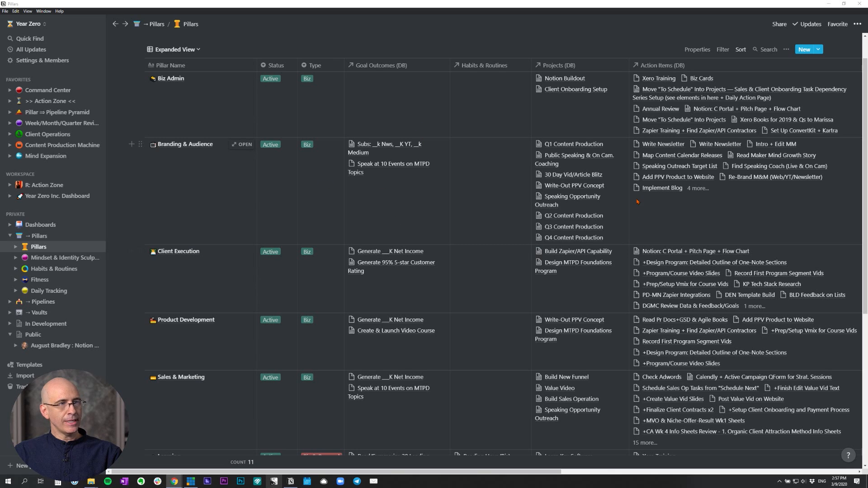
scroll(185, 153, "up", 1)
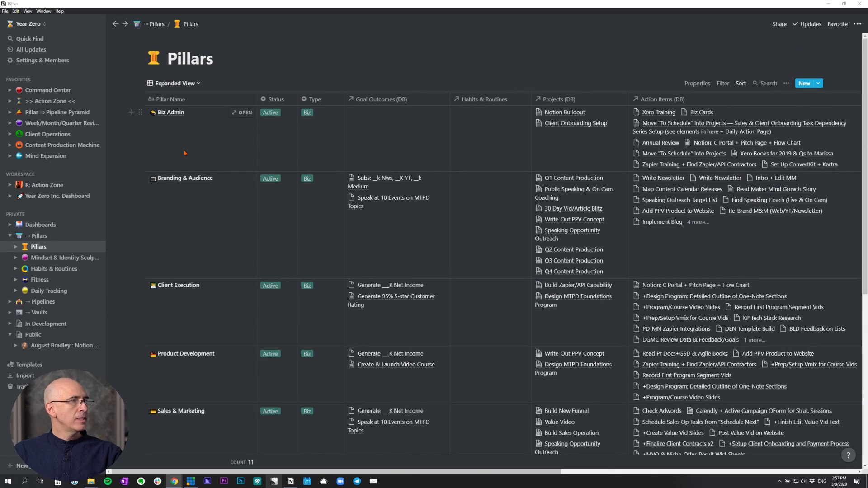
scroll(172, 153, "down", 1)
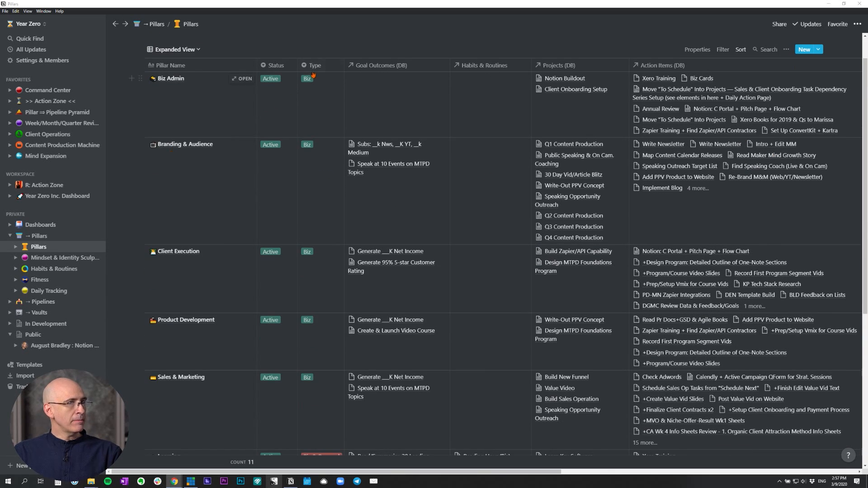
scroll(327, 222, "down", 3)
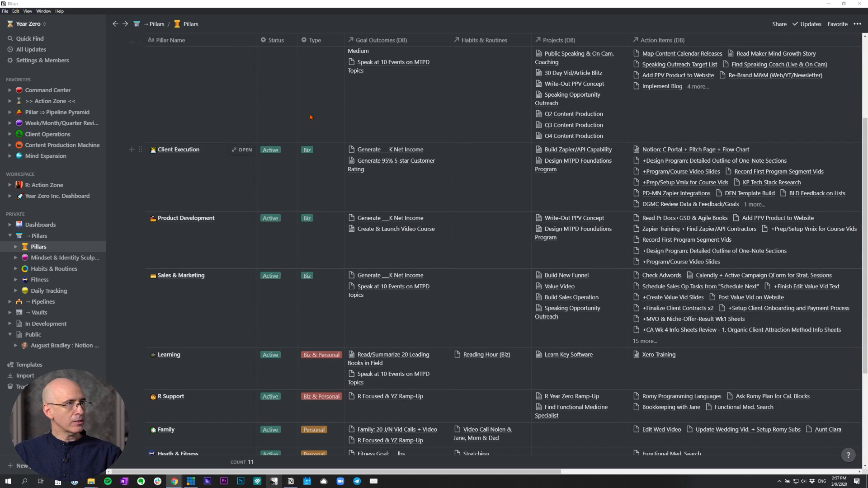
scroll(327, 221, "down", 3)
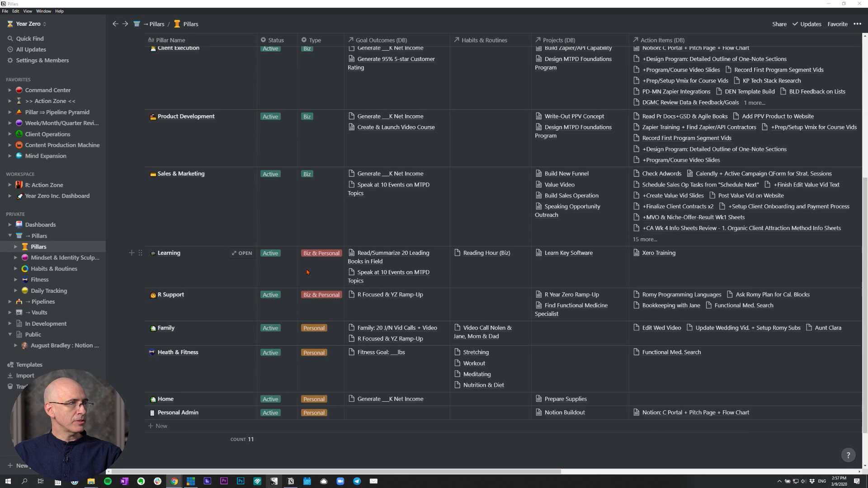
scroll(208, 198, "up", 6)
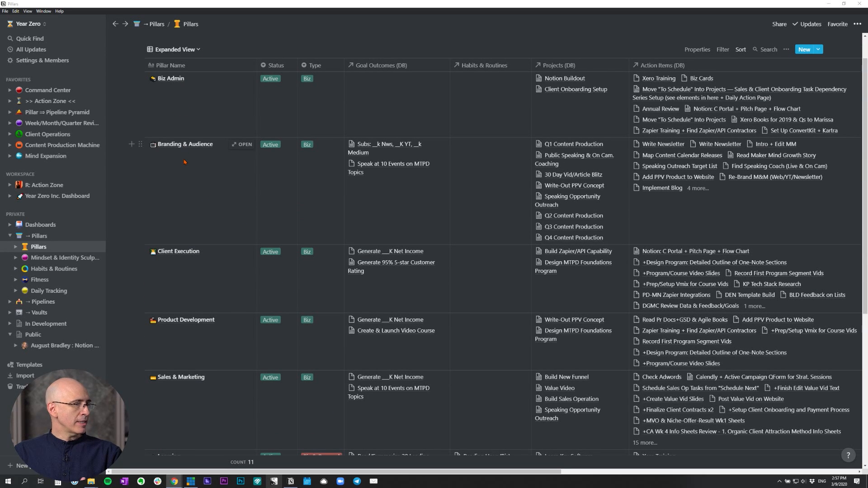
scroll(184, 161, "down", 3)
scroll(184, 162, "down", 3)
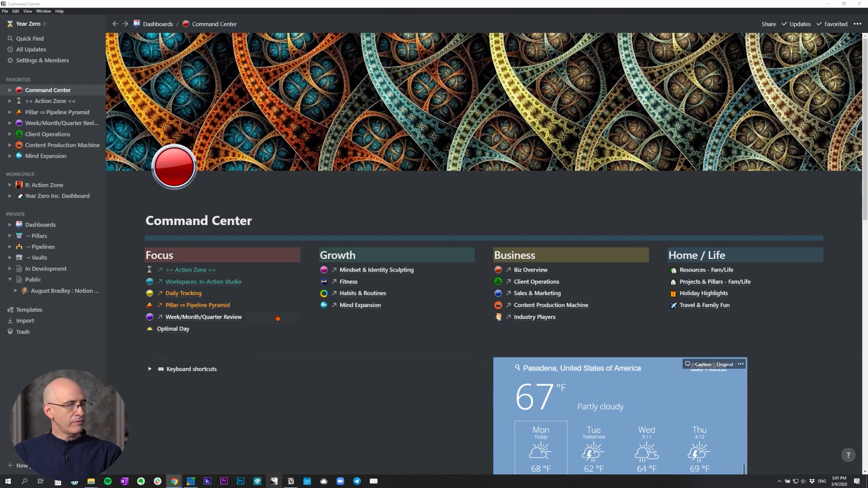
Expand the Keyboard shortcuts toggle on the Command Center page to review its contents, and collapse it again
scroll(161, 365, "down", 1)
left_click(150, 335)
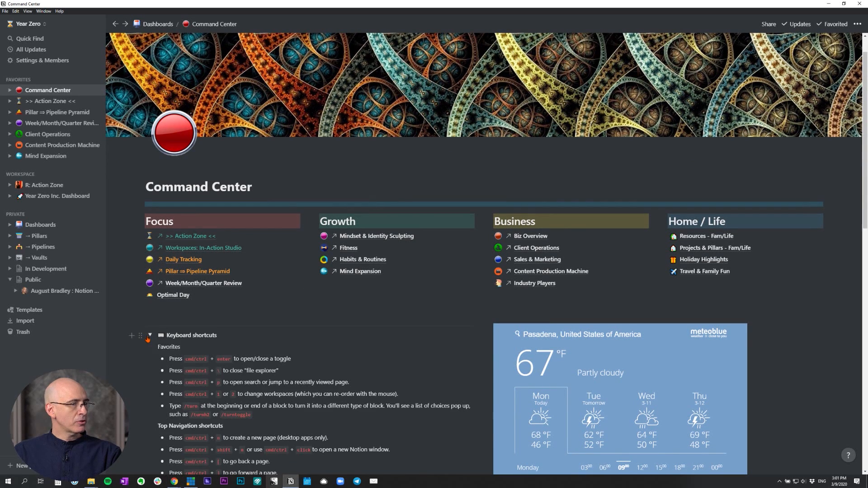
scroll(248, 298, "down", 1)
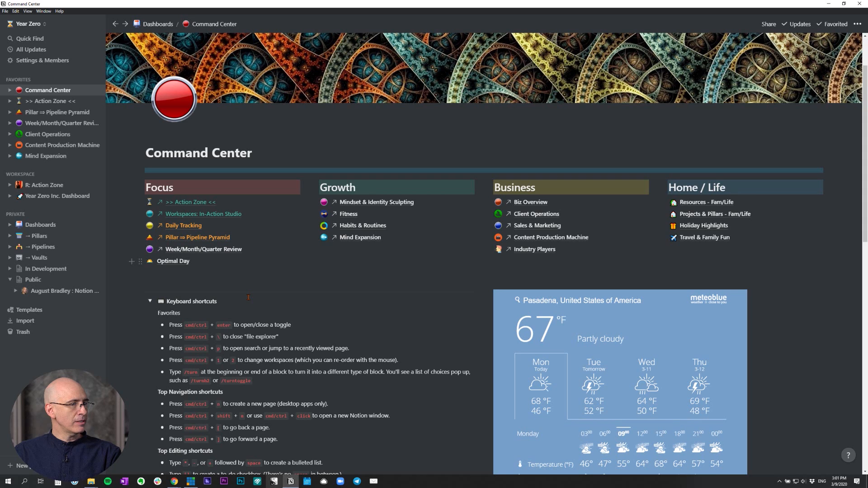
left_click(149, 302)
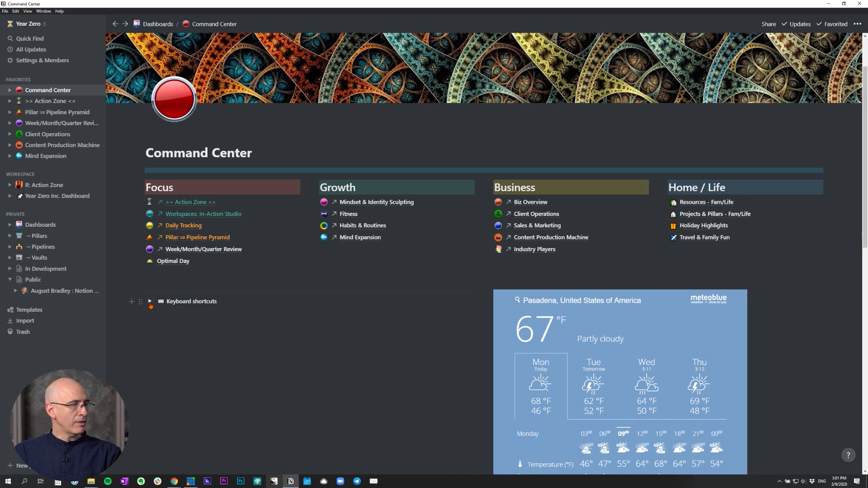
left_click(150, 302)
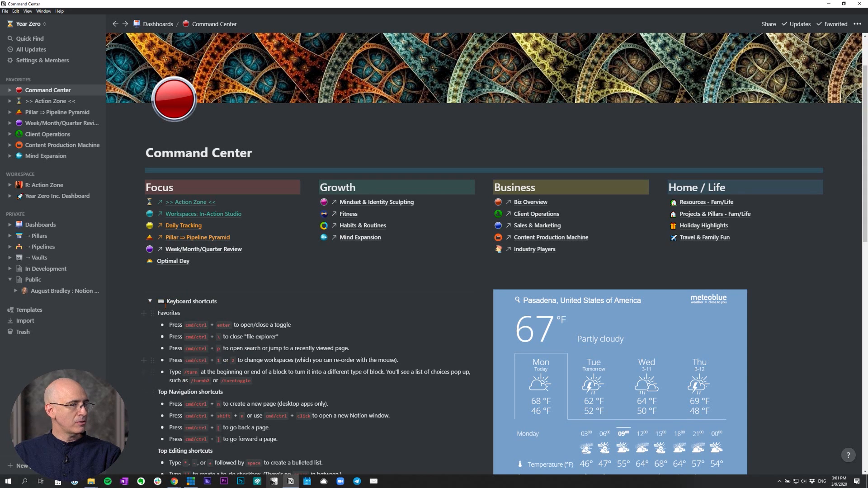
left_click(150, 301)
Examine the Notion Life & Biz OS System Design diagram on the Command Center page and return to the page's start
scroll(325, 228, "down", 10)
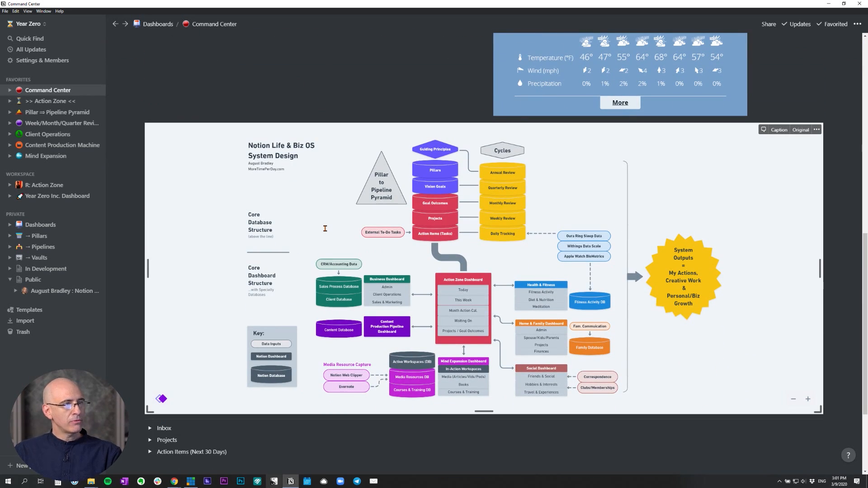
scroll(325, 228, "up", 10)
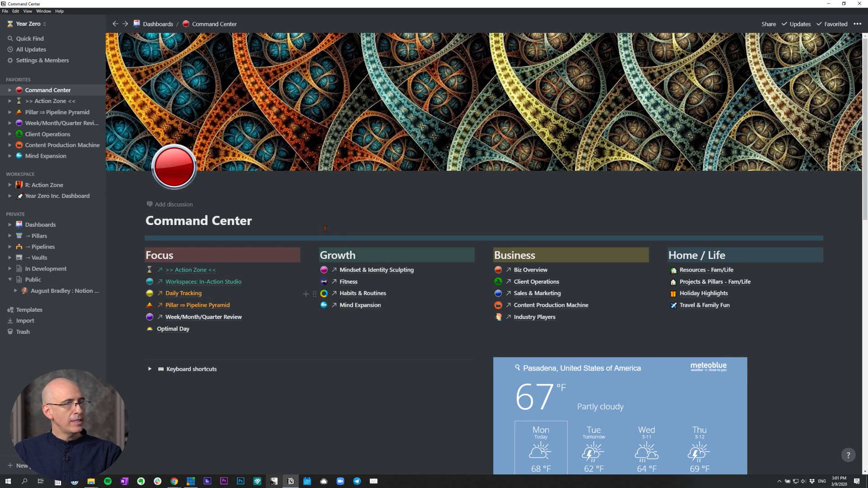
key("alt+Tab")
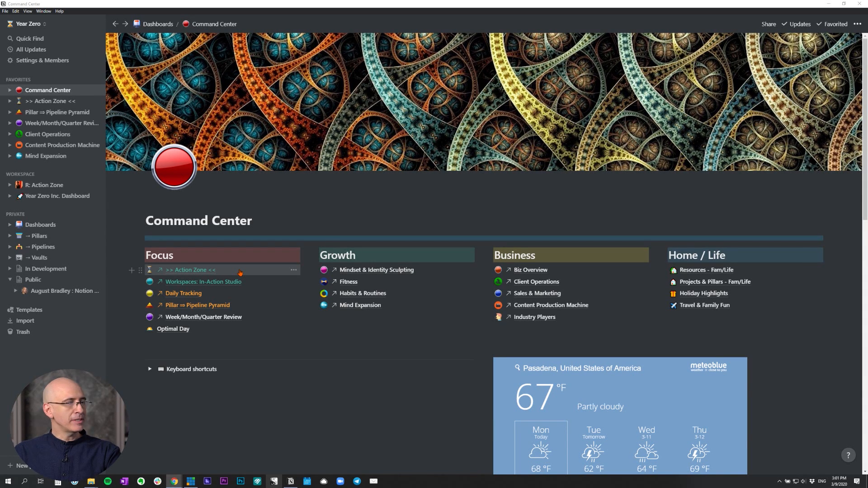
Open the Action Zone dashboard and review the Ongoing Low-Priority List and Not-to-Do List, leaving both collapsed
left_click(193, 270)
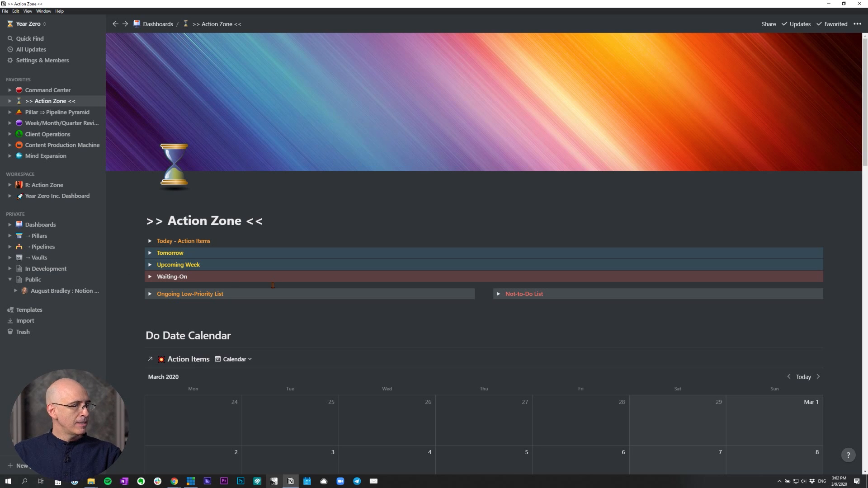
left_click(150, 294)
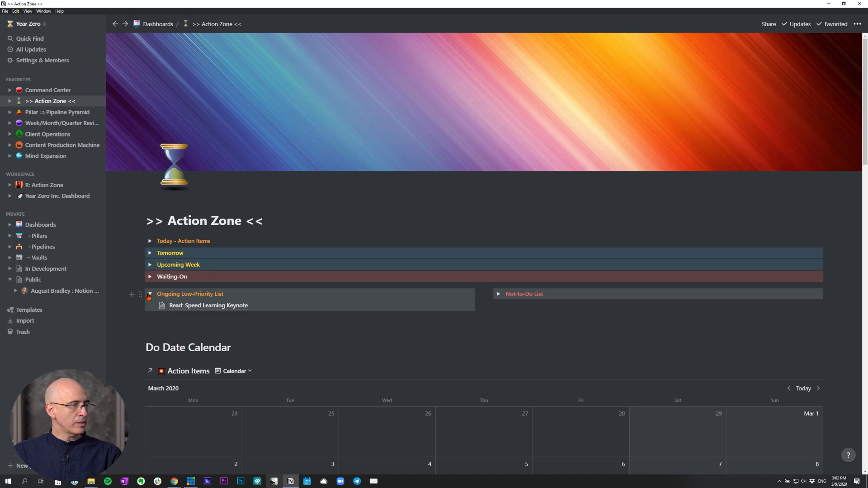
left_click(149, 294)
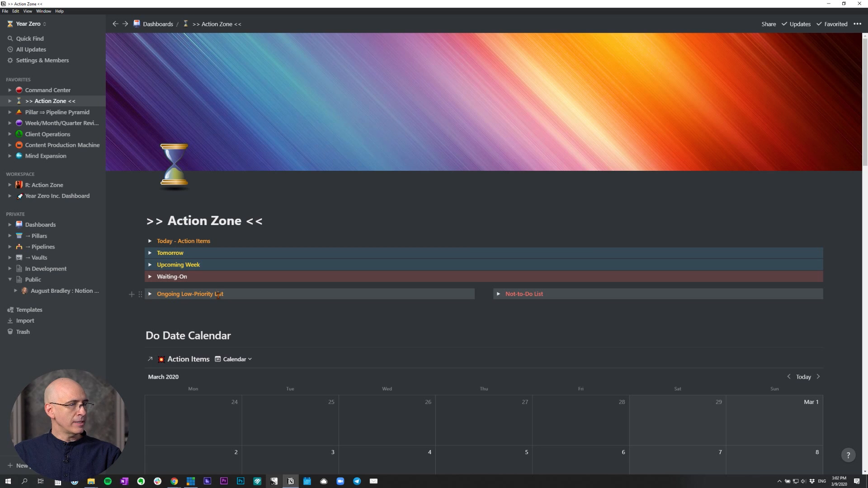
left_click(498, 294)
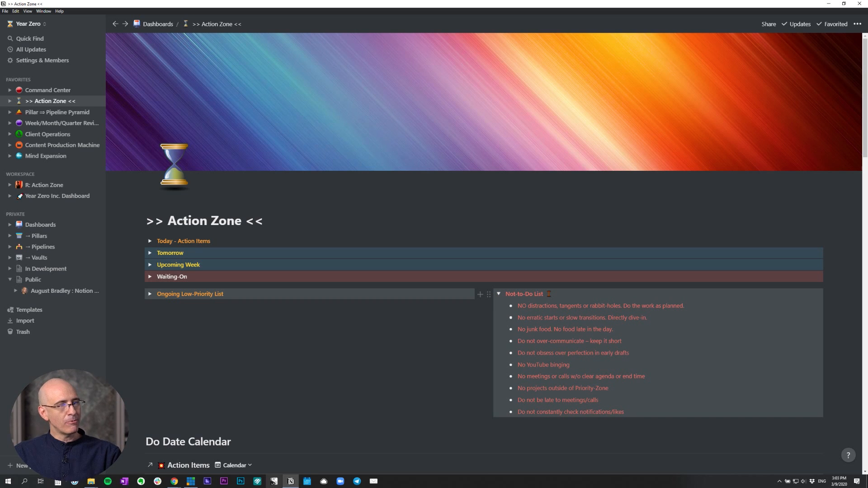
left_click(499, 295)
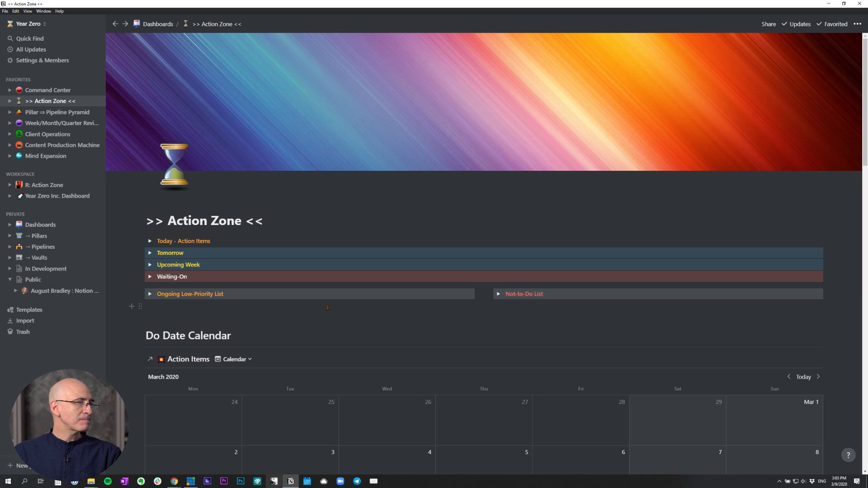
Expand the Today - Action Items section and locate its source Action Items database under → Pipelines
left_click(150, 242)
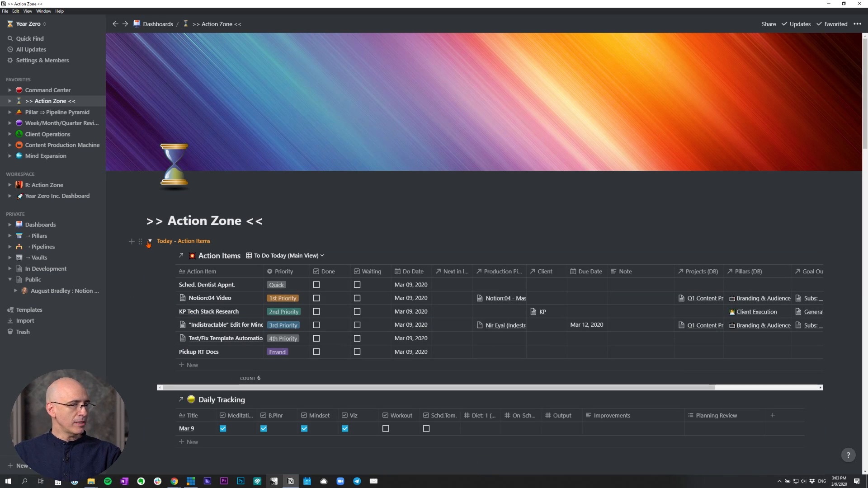
scroll(148, 243, "down", 1)
scroll(147, 241, "down", 1)
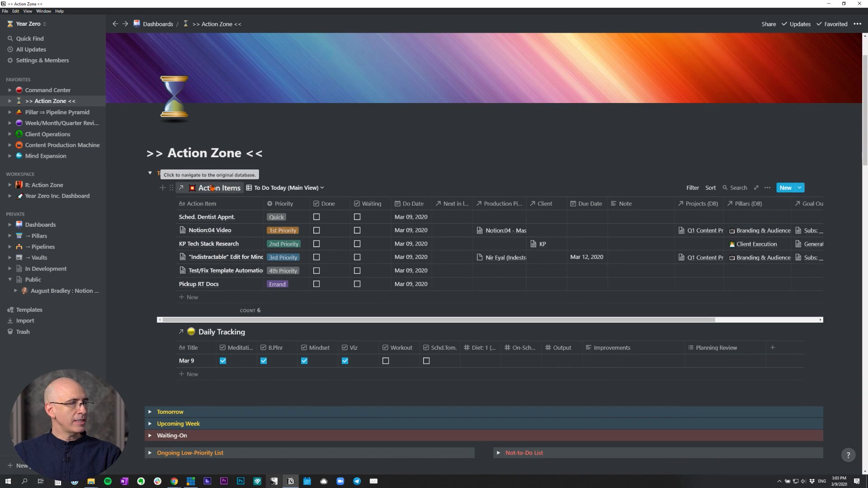
left_click(11, 248)
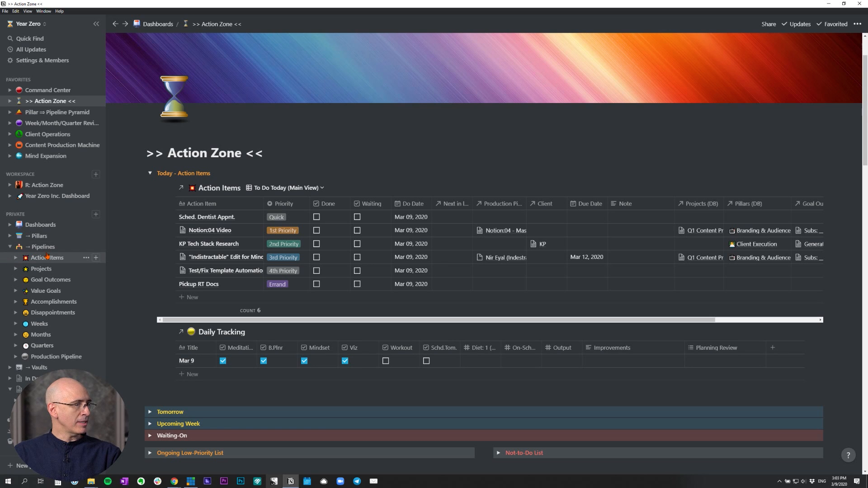
left_click(10, 247)
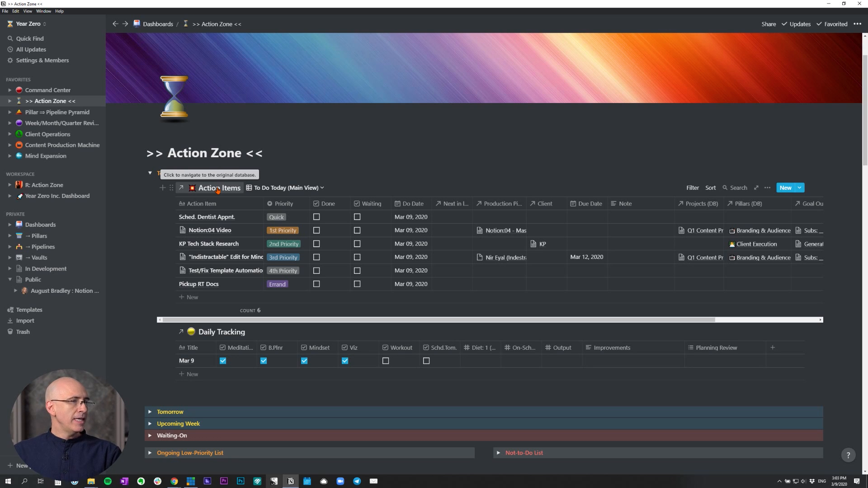
Review the available Priority options for the "Sched. Dentist Appnt." action item without changing its selection
left_click(296, 219)
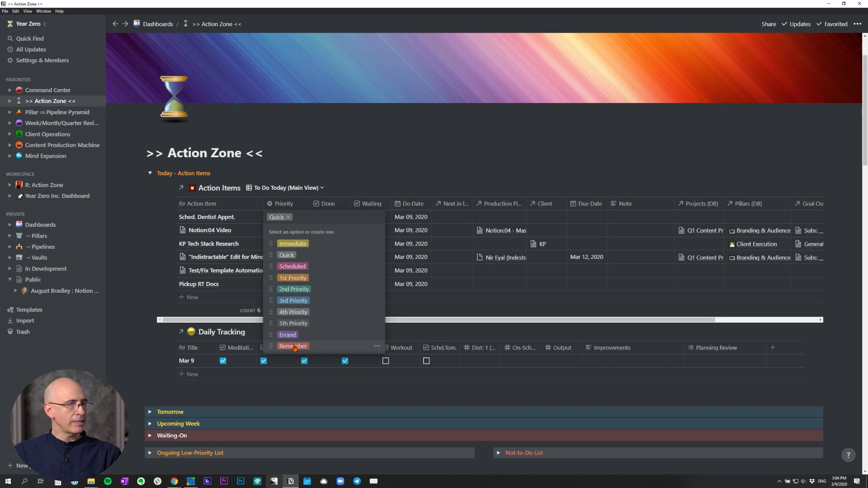
key("Escape")
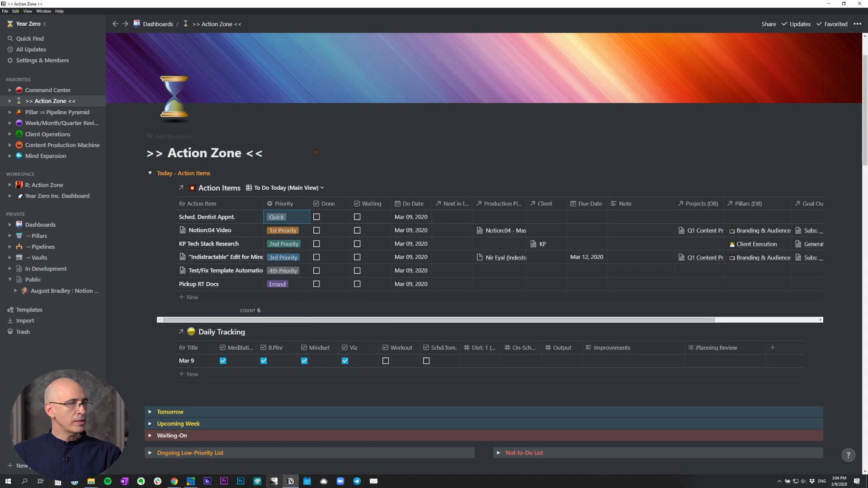
left_click(297, 216)
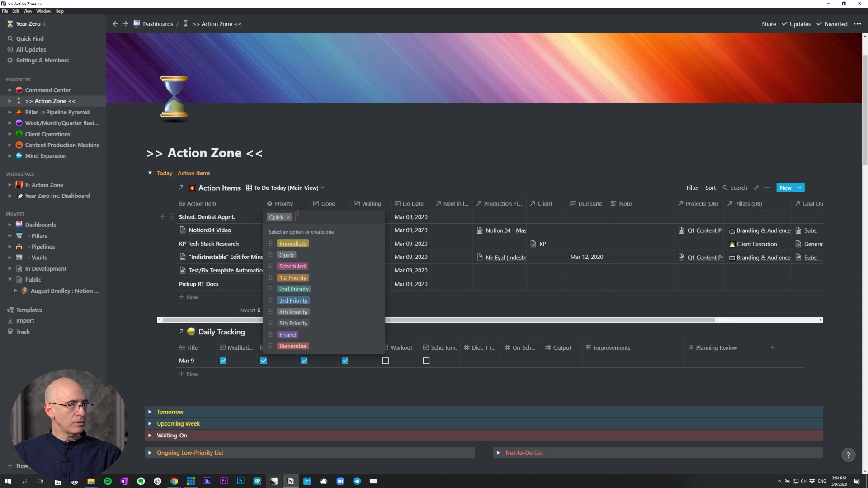
key("Escape")
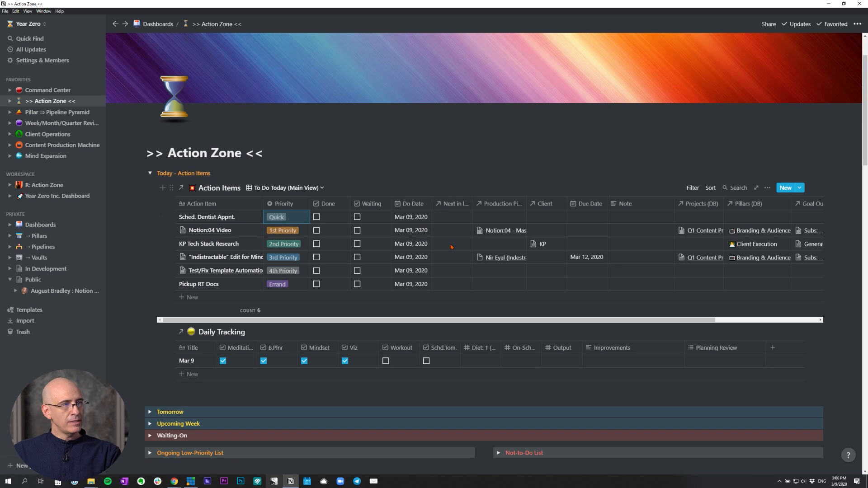
Open the "Indistractable" Edit for Mind & Machine action item to view its properties
mouse_move(473, 204)
left_mouse_down()
mouse_move(495, 203)
mouse_move(468, 205)
left_mouse_up()
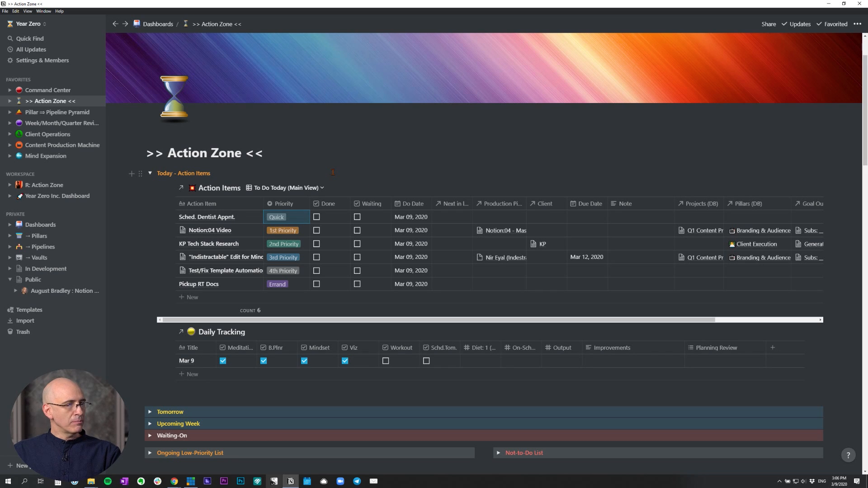
scroll(333, 173, "down", 3)
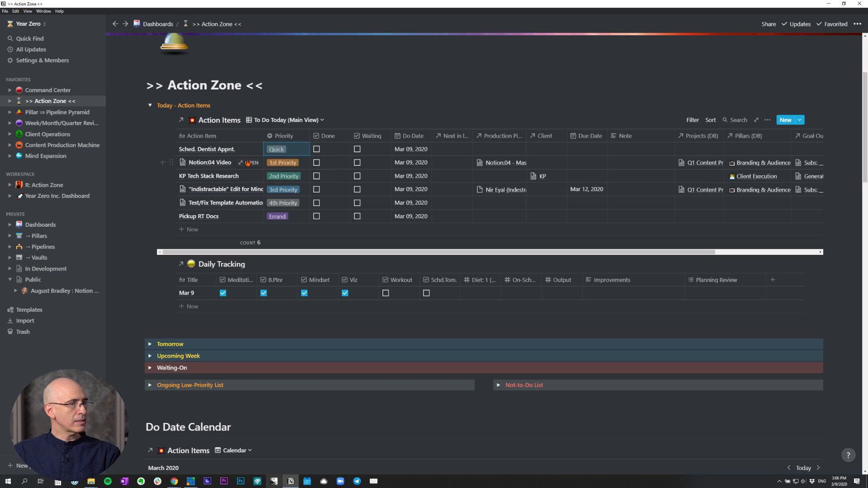
left_click(248, 191)
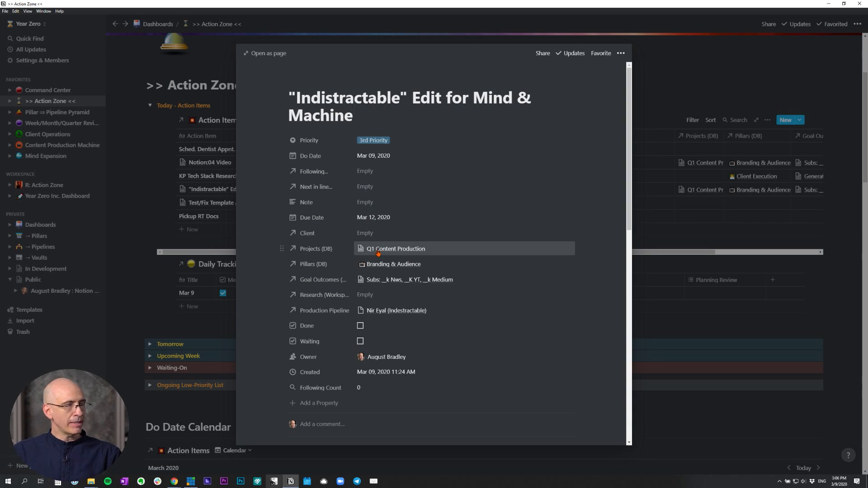
Review the Priority options of the "Indistractable" Edit for Mind & Machine item without changing it, and close the item
left_click(376, 144)
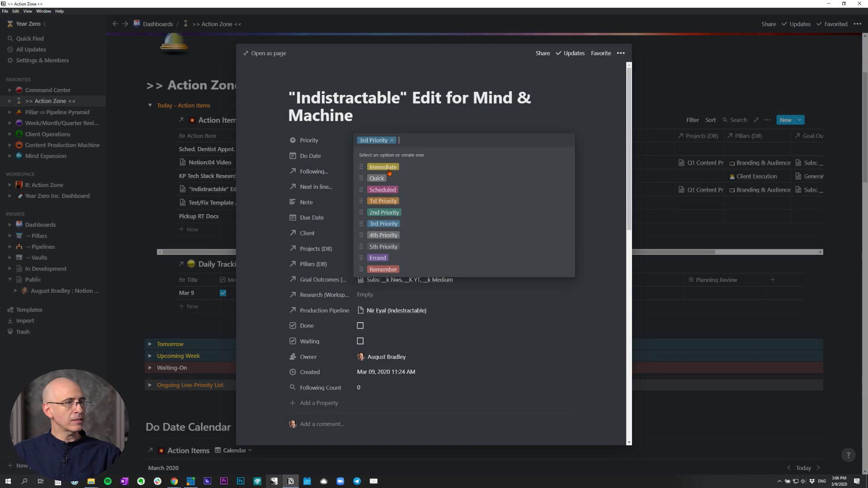
left_click(563, 99)
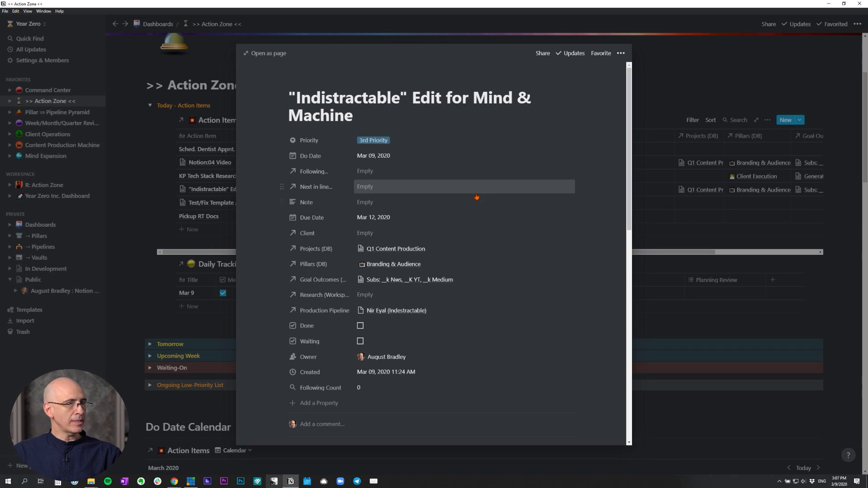
left_click(131, 176)
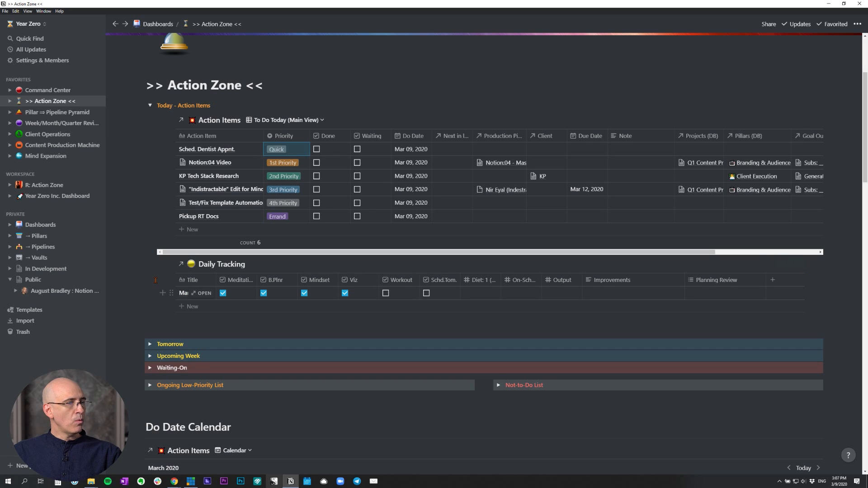
left_click(150, 106)
left_click(150, 106)
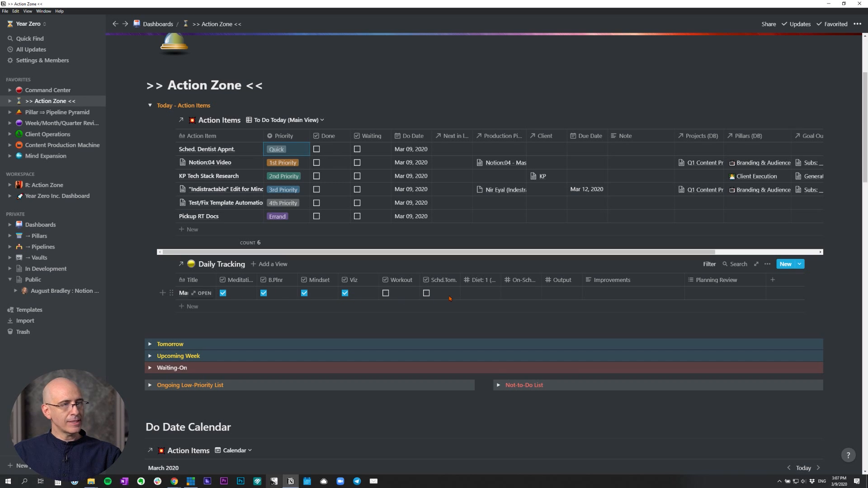
Open the full Daily Tracking database from the Today section, and return to the Action Zone dashboard
left_click(226, 264)
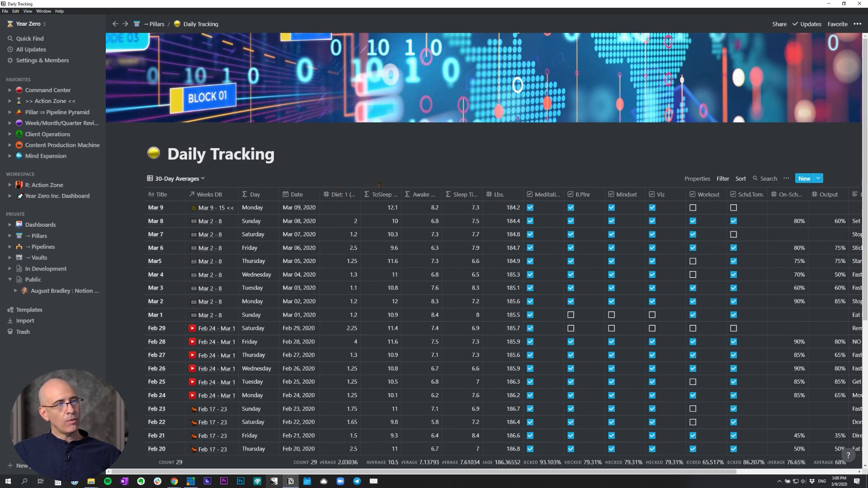
left_click(43, 103)
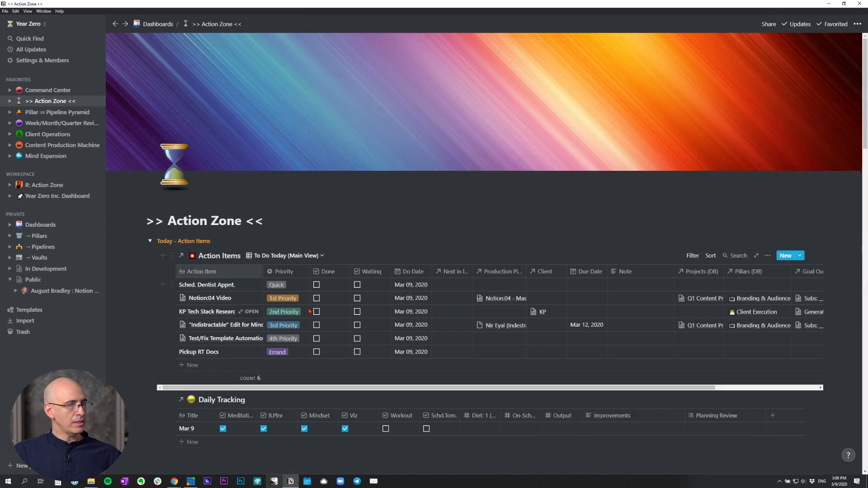
scroll(311, 305, "down", 2)
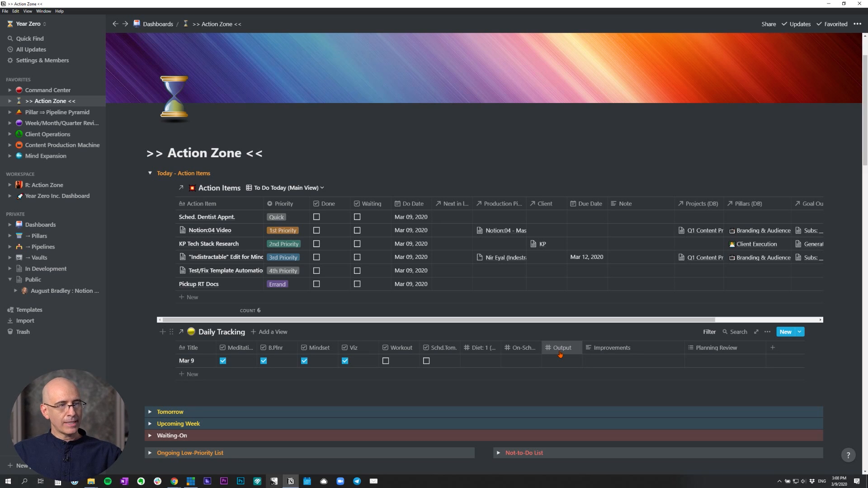
Examine the Daily Tracking database's 30-Day Averages view, including the Improvements column and calculated averages, and return to Action Zone
left_click(222, 333)
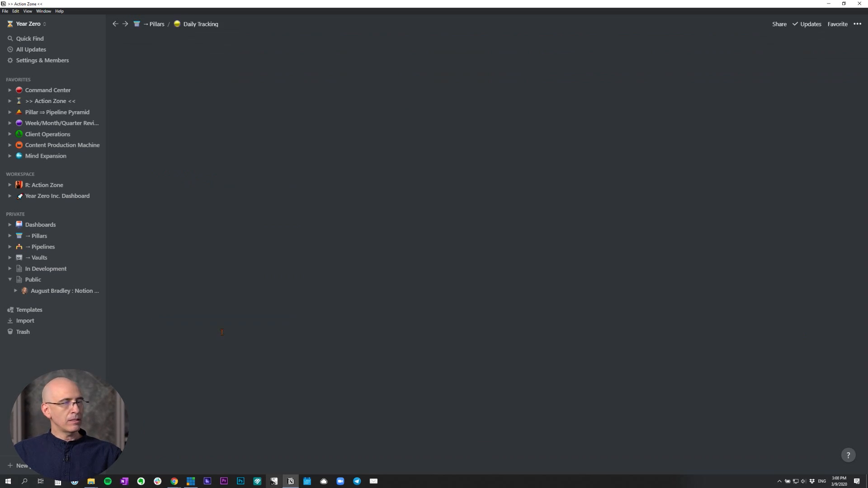
scroll(587, 272, "right", 5)
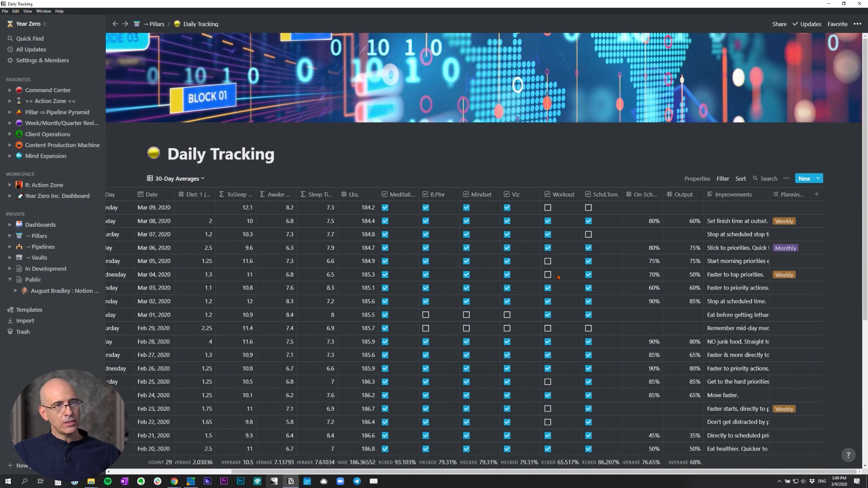
scroll(670, 362, "down", 3)
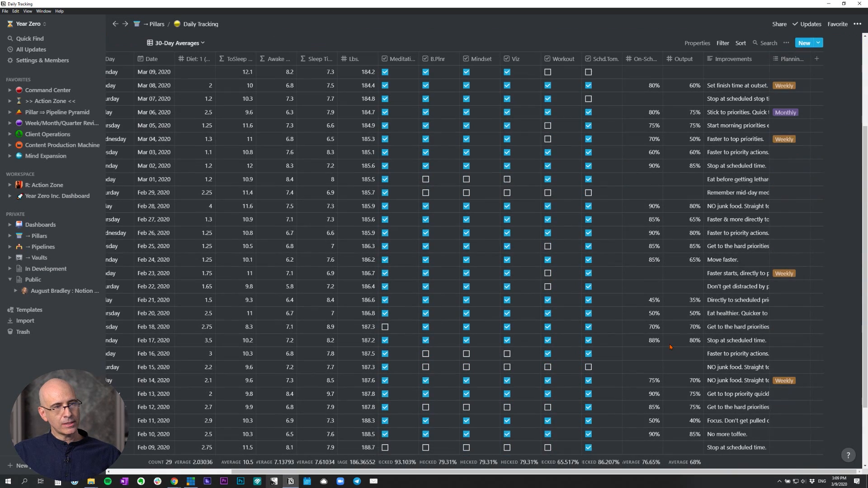
scroll(671, 347, "down", 2)
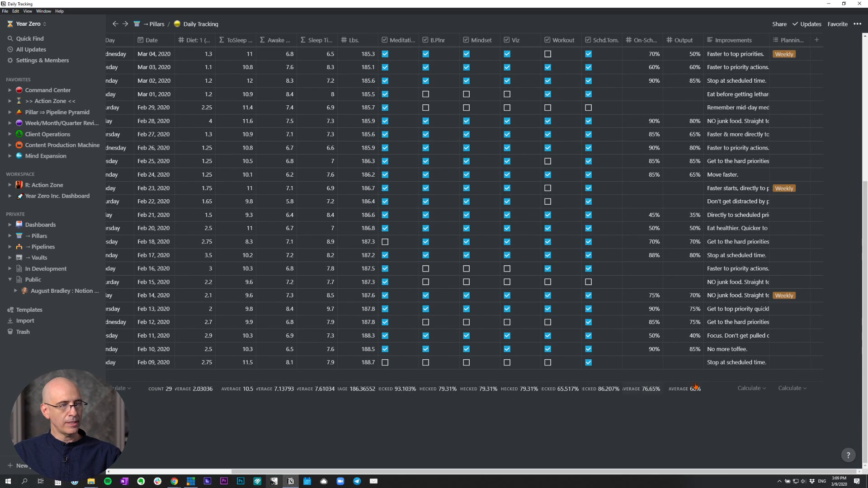
scroll(630, 311, "up", 5)
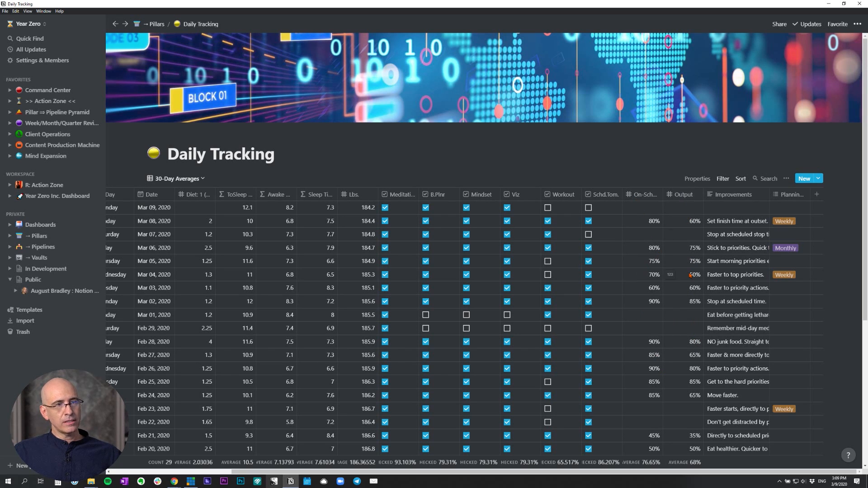
scroll(443, 255, "left", 2)
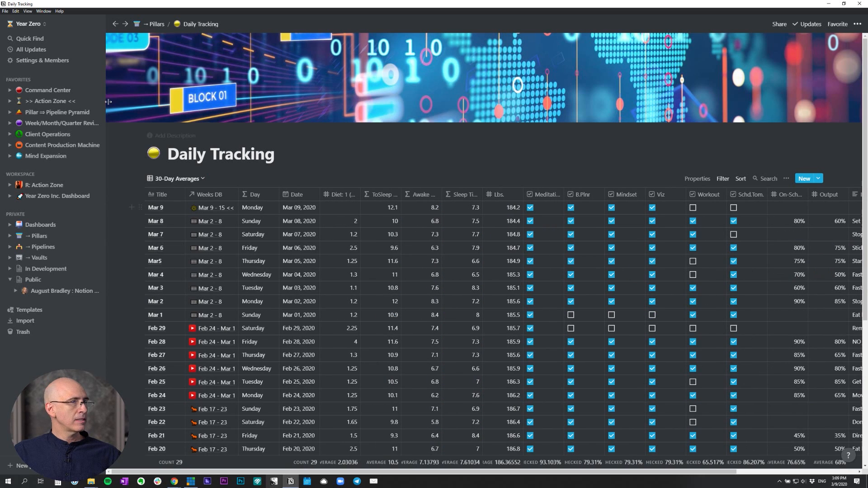
left_click(115, 24)
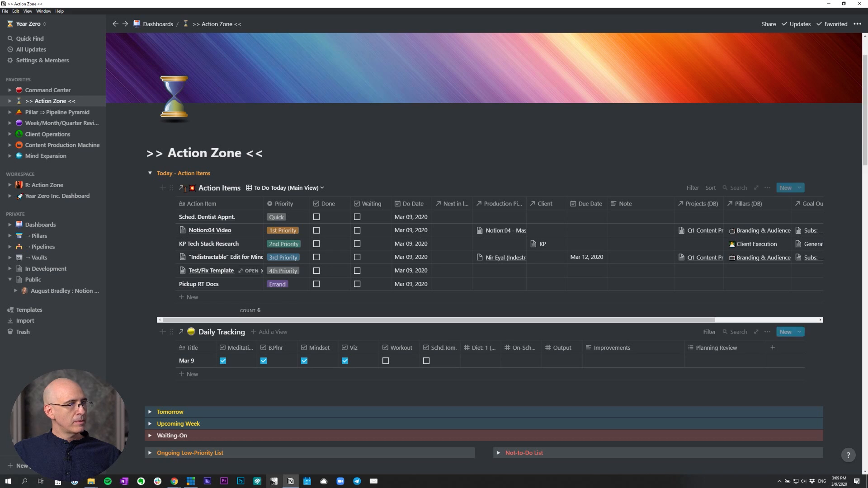
Collapse Today - Action Items and review the Tomorrow and Upcoming Week sections one at a time, leaving both collapsed
left_click(151, 173)
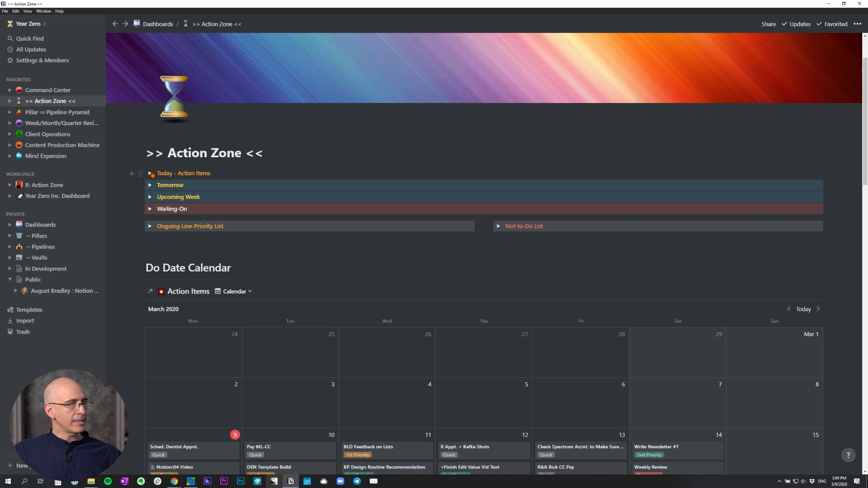
left_click(150, 186)
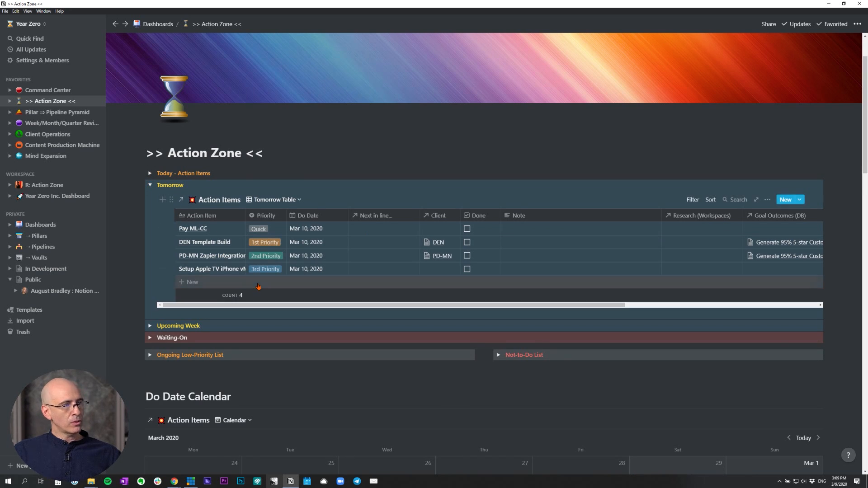
left_click(150, 186)
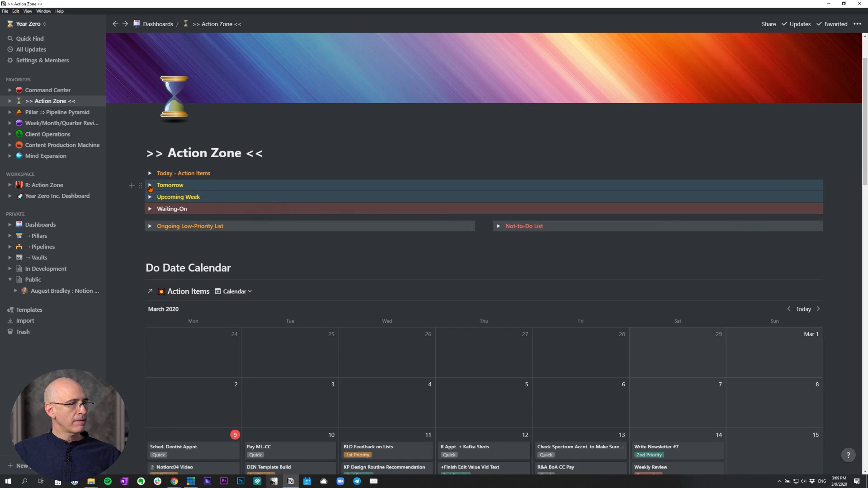
left_click(151, 197)
scroll(150, 200, "down", 3)
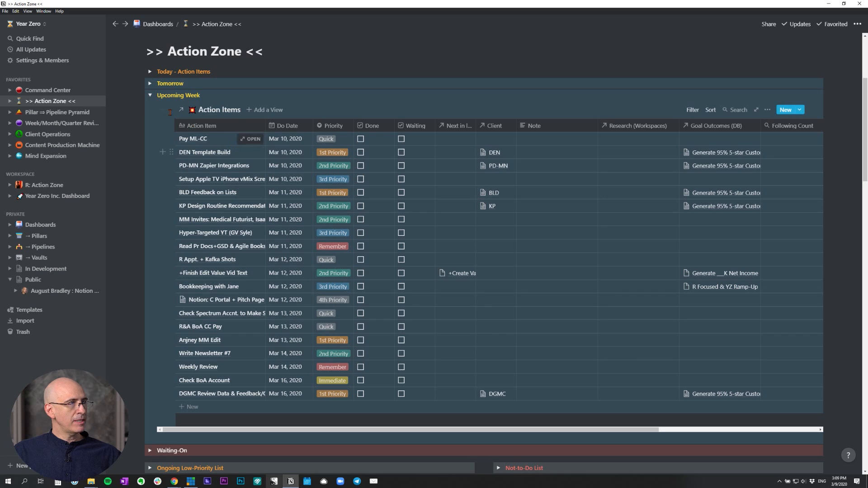
left_click(150, 95)
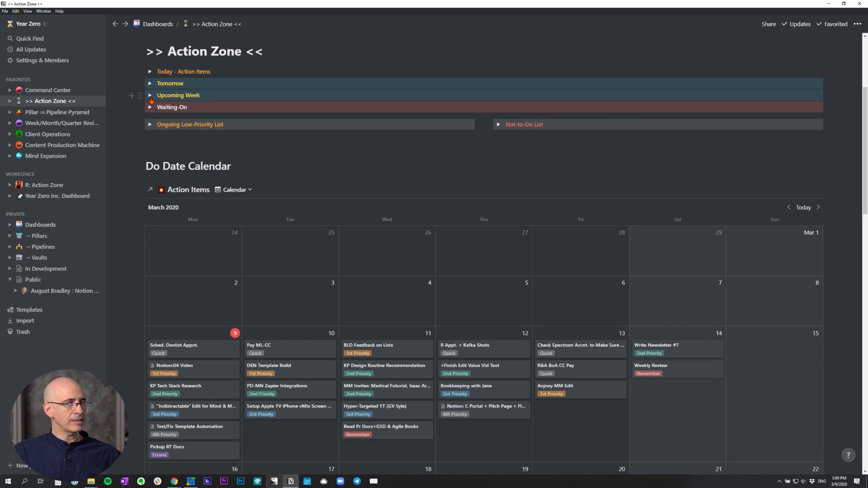
View the Today - Action Items and Tomorrow sections expanded together, and collapse both
left_click(150, 71)
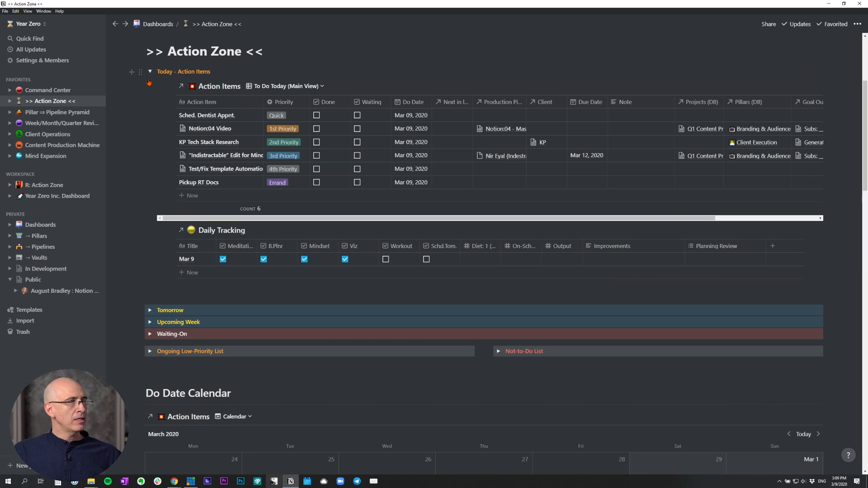
left_click(149, 310)
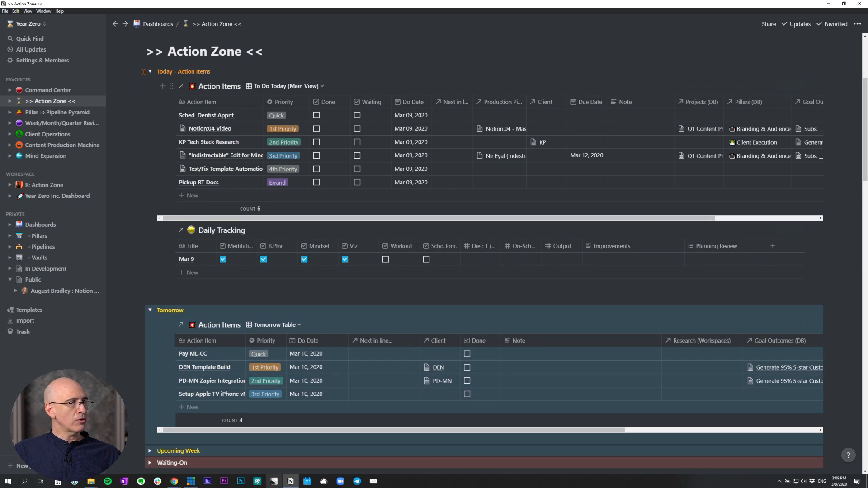
left_click(149, 72)
left_click(149, 83)
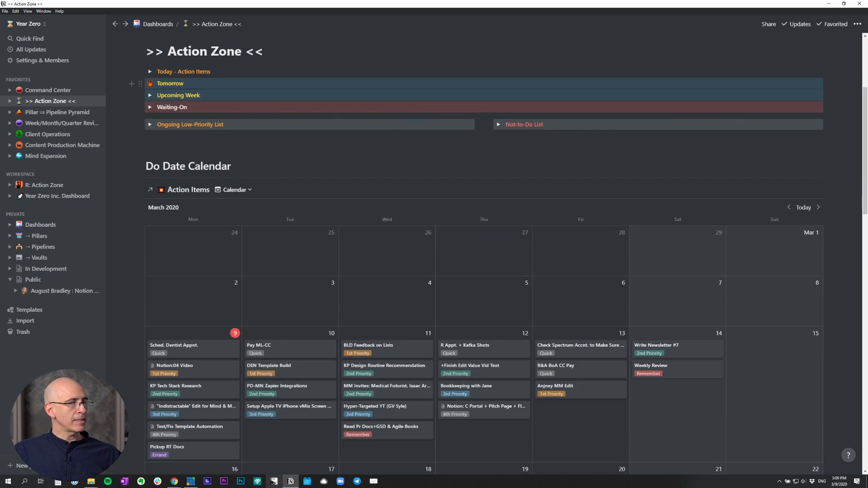
Expand the Waiting-On section and switch its Action Items table to the Dependent Actions view
scroll(150, 83, "up", 3)
left_click(150, 209)
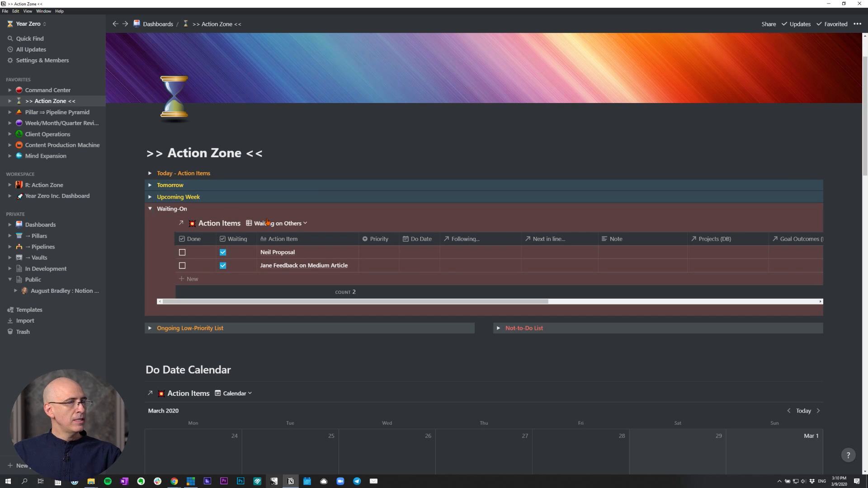
left_click(280, 224)
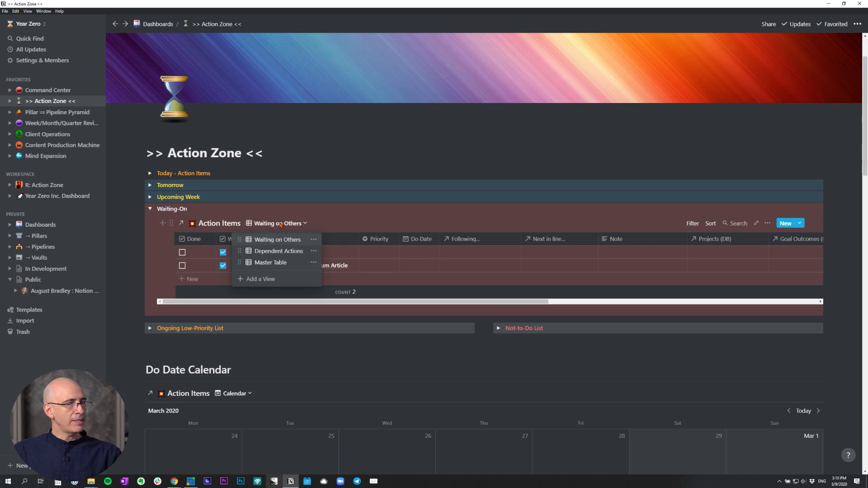
left_click(284, 252)
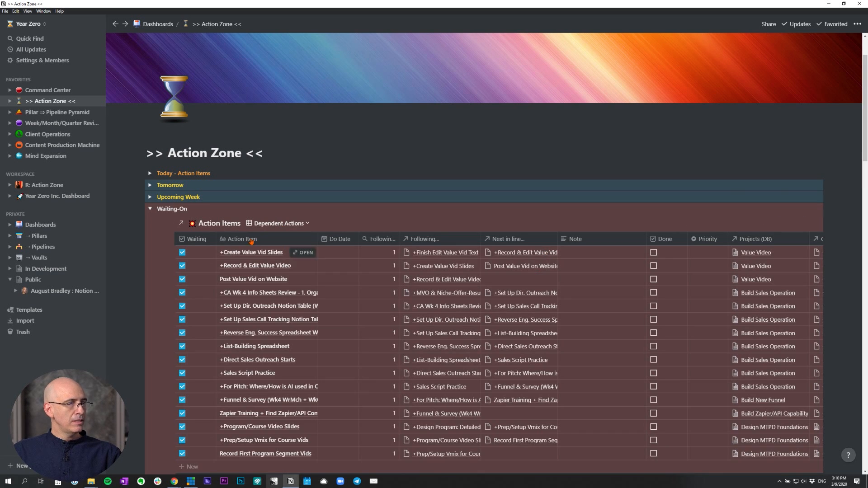
Review the chain of dependent action items in the Waiting-On section, and collapse the section
scroll(271, 244, "down", 2)
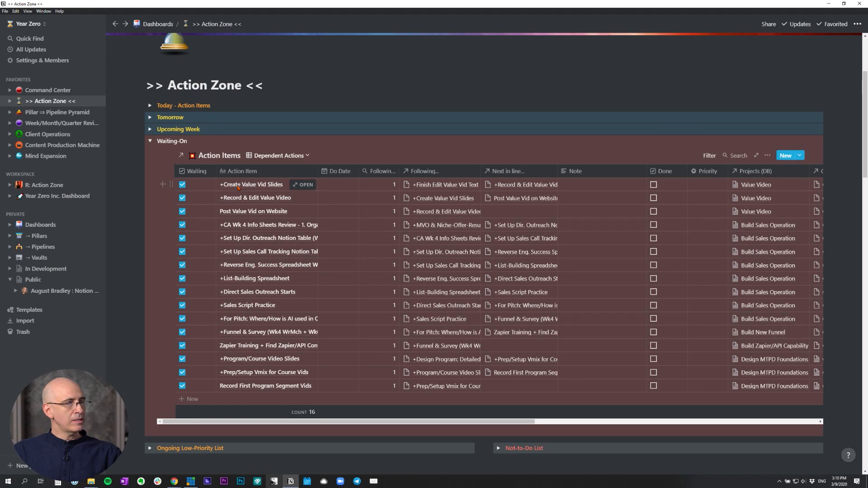
scroll(264, 184, "down", 1)
scroll(265, 183, "down", 1)
scroll(235, 184, "up", 1)
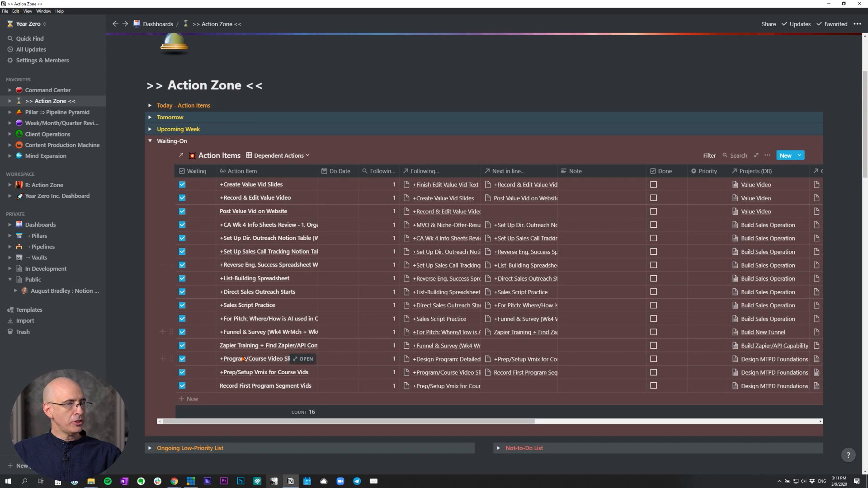
scroll(260, 245, "down", 2)
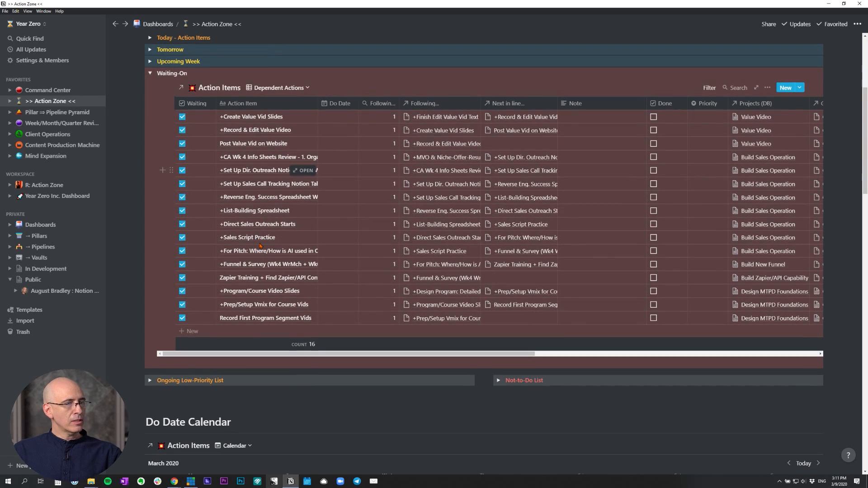
left_click(150, 74)
scroll(150, 76, "up", 4)
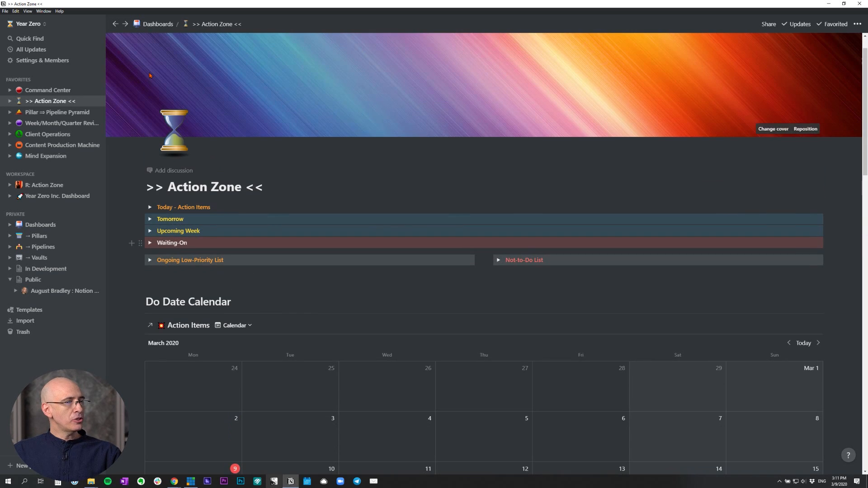
Revisit the Today - Action Items section, collapse it, and bring the Do Date Calendar for March 2020 into view
left_click(150, 208)
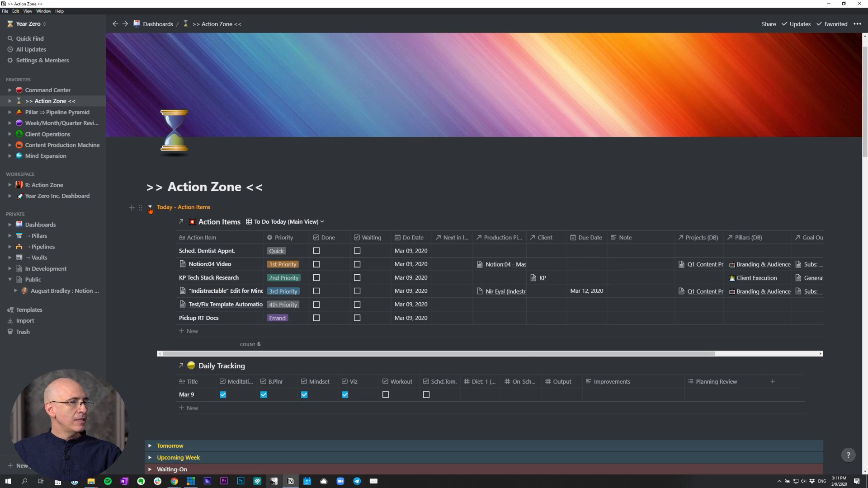
left_click(150, 208)
left_click(150, 208)
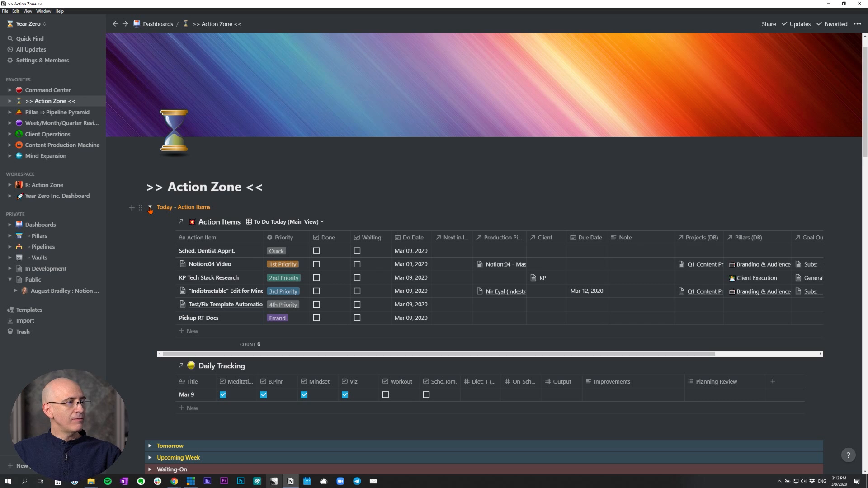
scroll(150, 210, "down", 2)
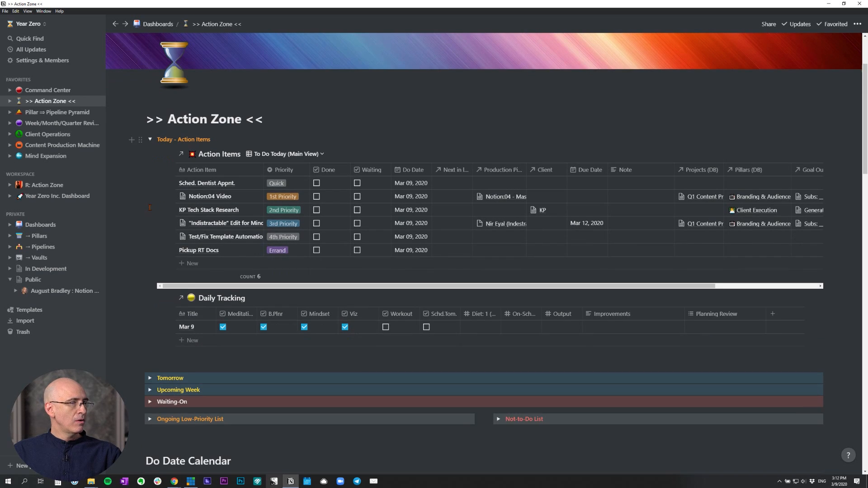
scroll(150, 208, "up", 1)
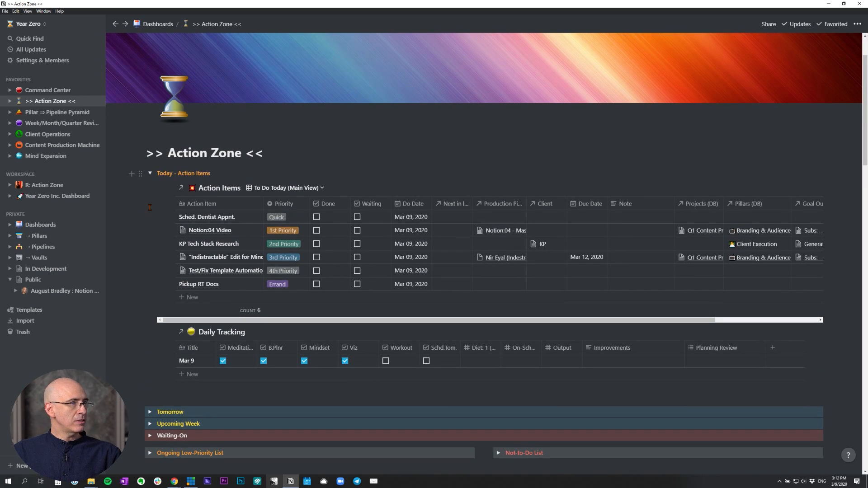
left_click(149, 174)
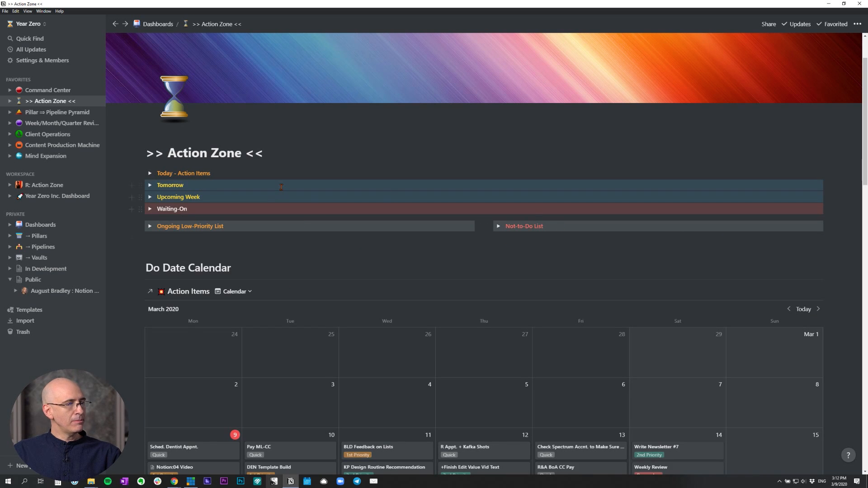
scroll(281, 187, "down", 5)
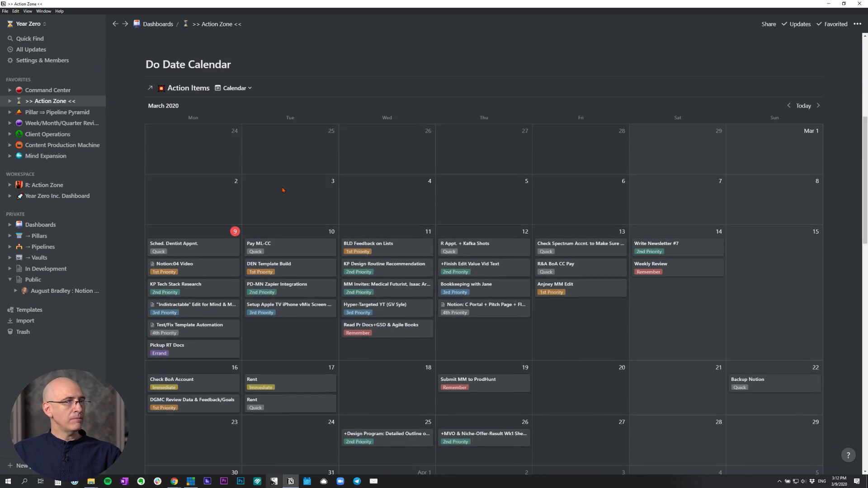
Look over the action items scheduled by priority in the Do Date Calendar for March 2020
scroll(282, 190, "down", 1)
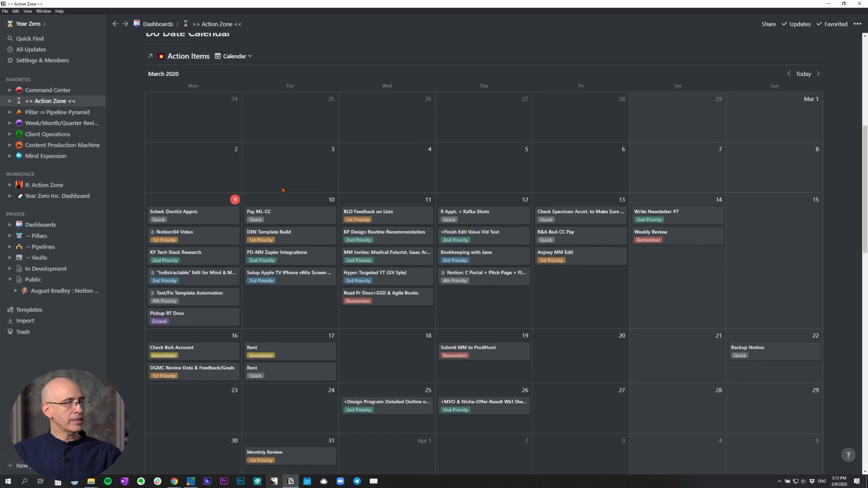
scroll(283, 190, "up", 1)
left_click_drag(311, 249, 296, 238)
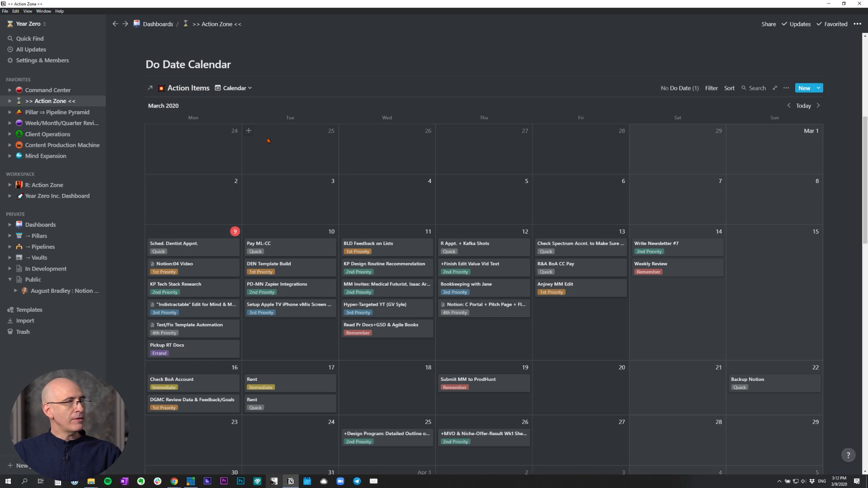
Expand Today - Action Items to review its Action Items and Daily Tracking tables, collapse it, and briefly open and close the Tomorrow section
scroll(268, 140, "up", 5)
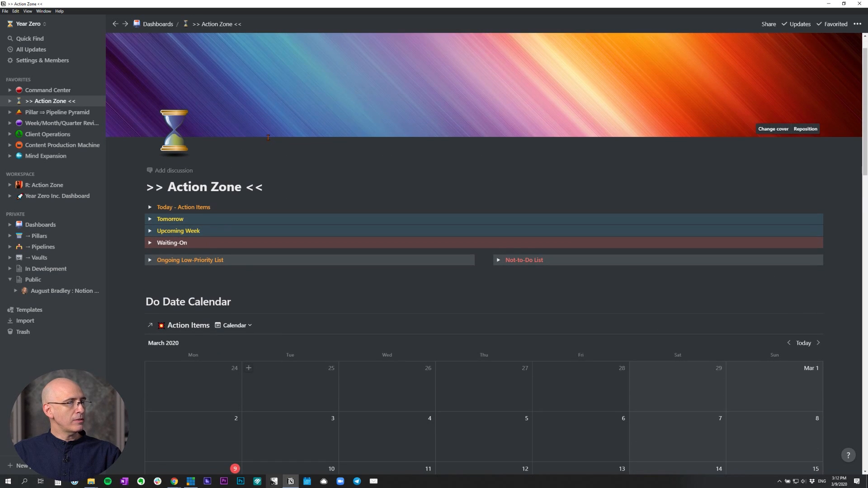
scroll(268, 140, "down", 1)
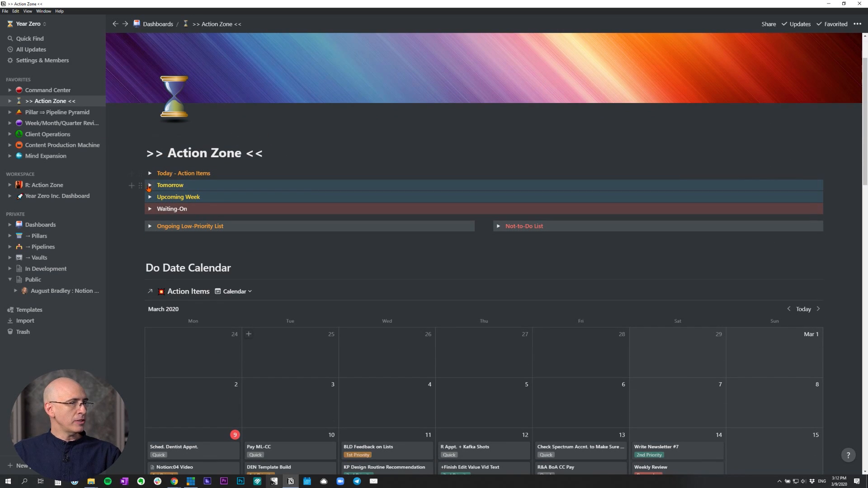
left_click(150, 173)
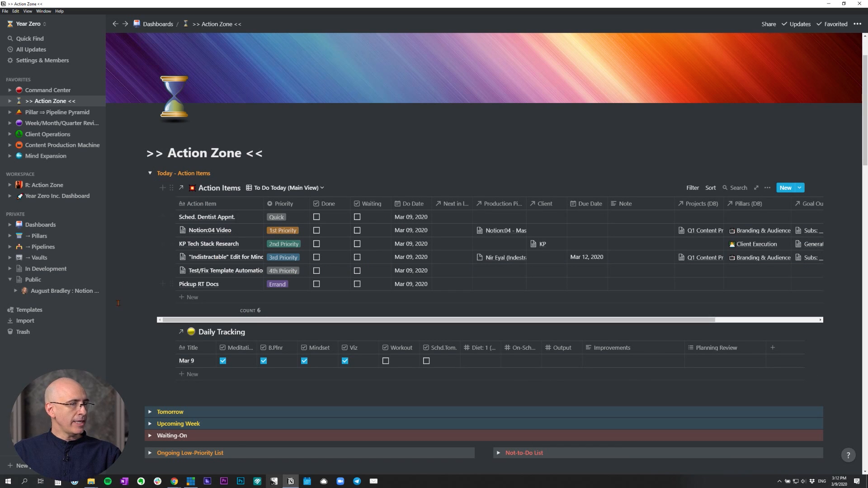
scroll(166, 316, "down", 3)
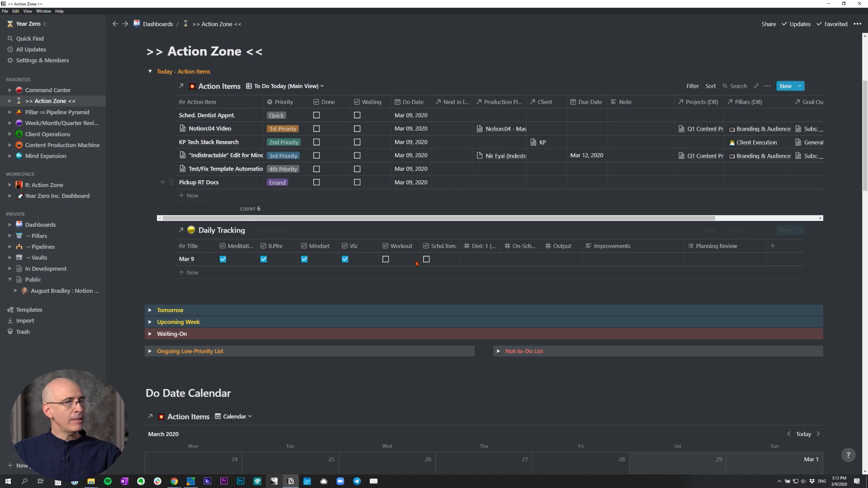
left_click(150, 71)
left_click(150, 83)
left_click(149, 83)
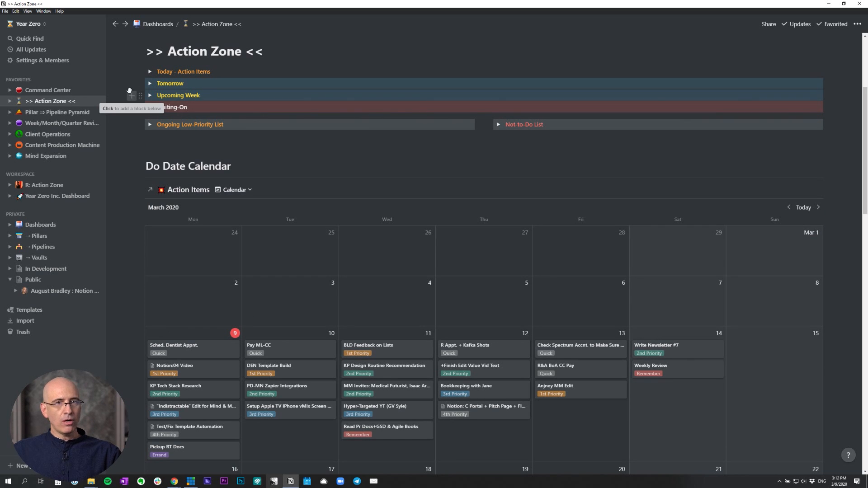
Review the whole month in the Do Date Calendar, down to the final week of March
scroll(130, 91, "down", 4)
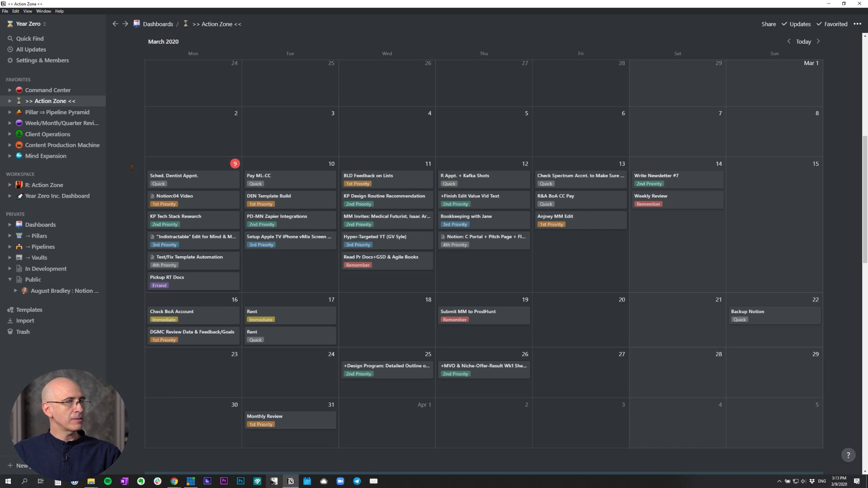
scroll(136, 179, "down", 1)
scroll(136, 180, "up", 1)
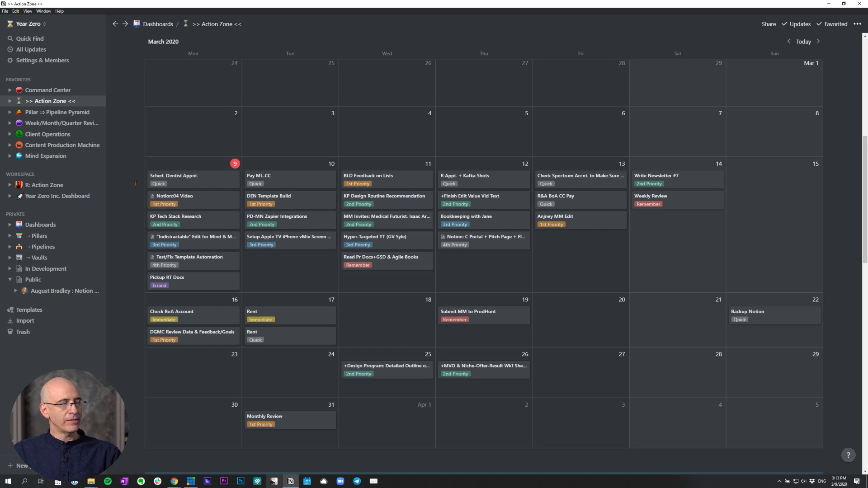
Examine the Client Operations, Active Projects and Goal Outcomes galleries below the Action Zone calendar
scroll(135, 183, "down", 10)
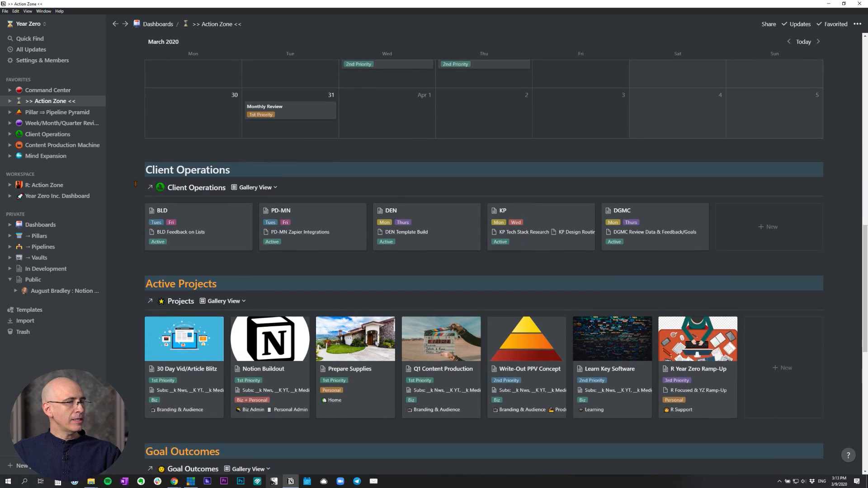
scroll(135, 184, "down", 2)
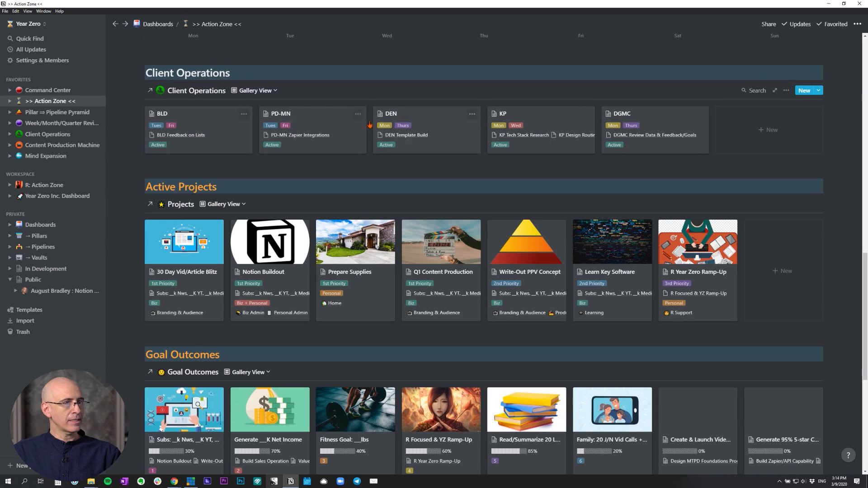
scroll(177, 134, "down", 1)
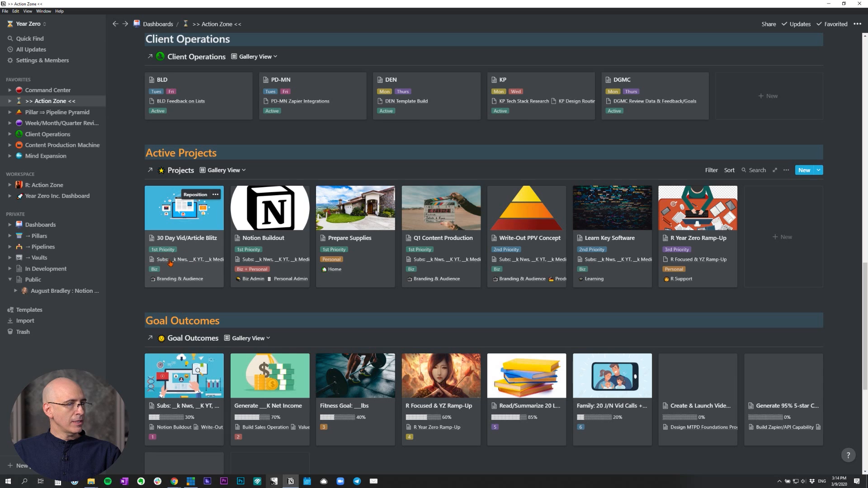
scroll(172, 261, "down", 1)
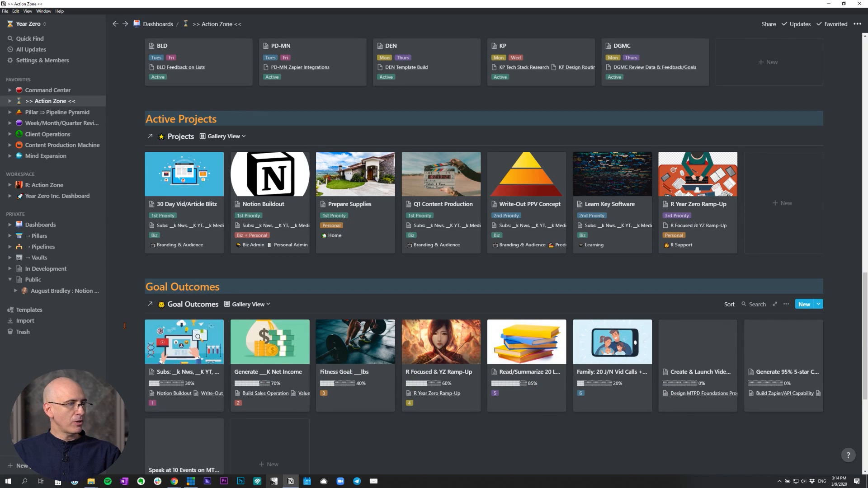
Return to the Command Center and open the Pillar ⇒ Pipeline Pyramid dashboard from its Focus links, showing all its sections
scroll(124, 326, "up", 15)
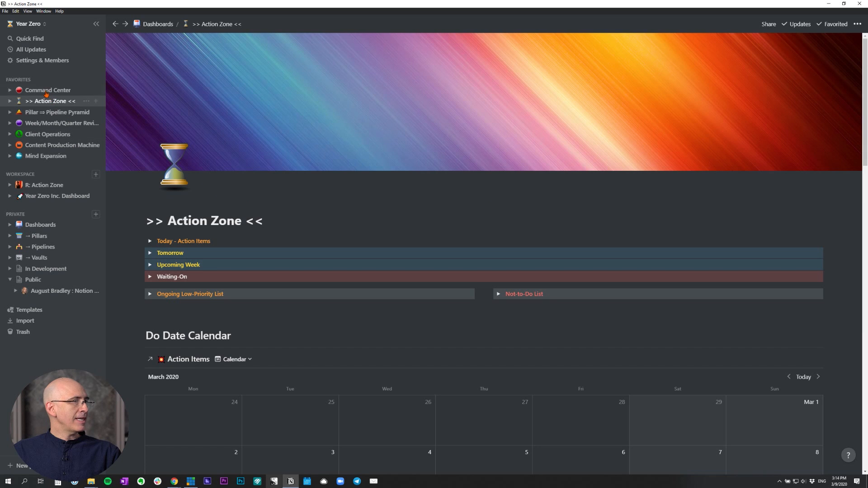
left_click(45, 92)
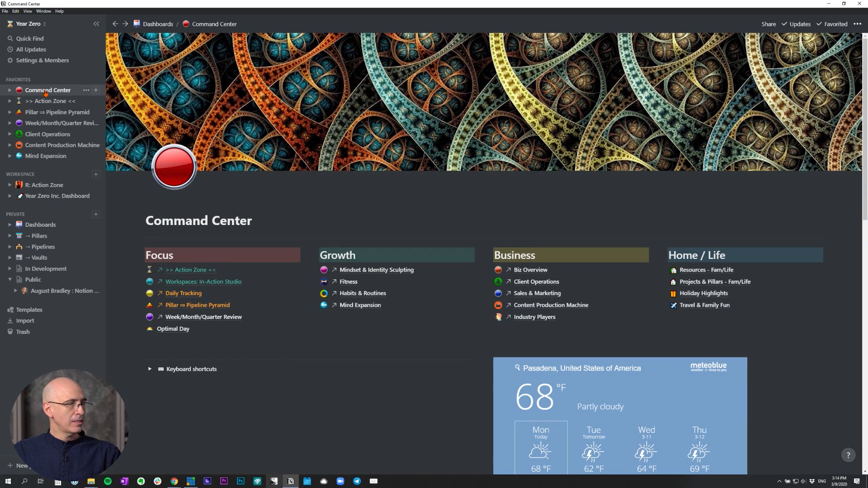
scroll(222, 214, "down", 2)
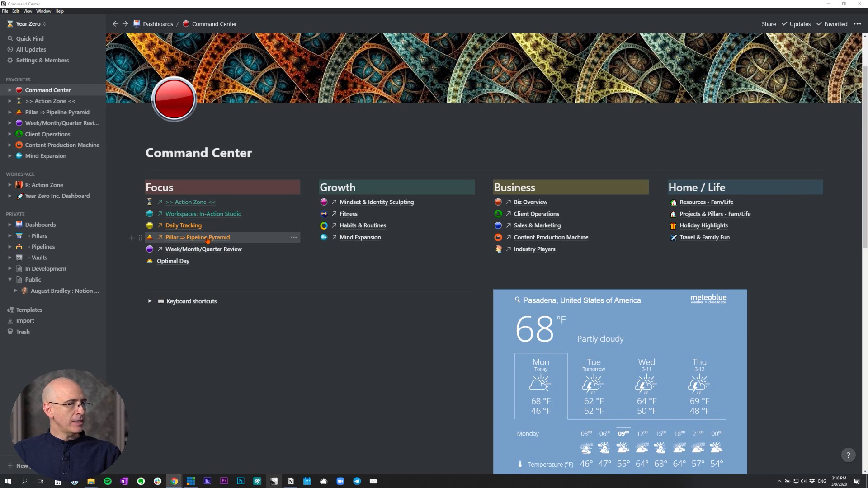
left_click(207, 238)
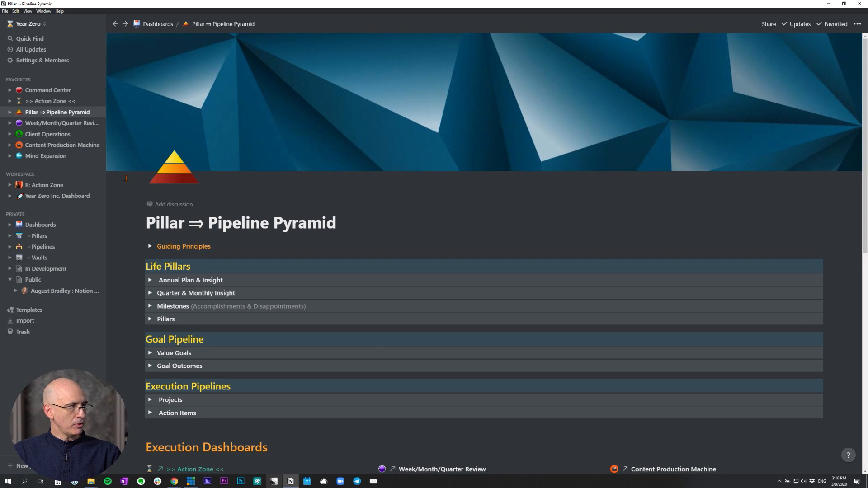
scroll(126, 178, "down", 2)
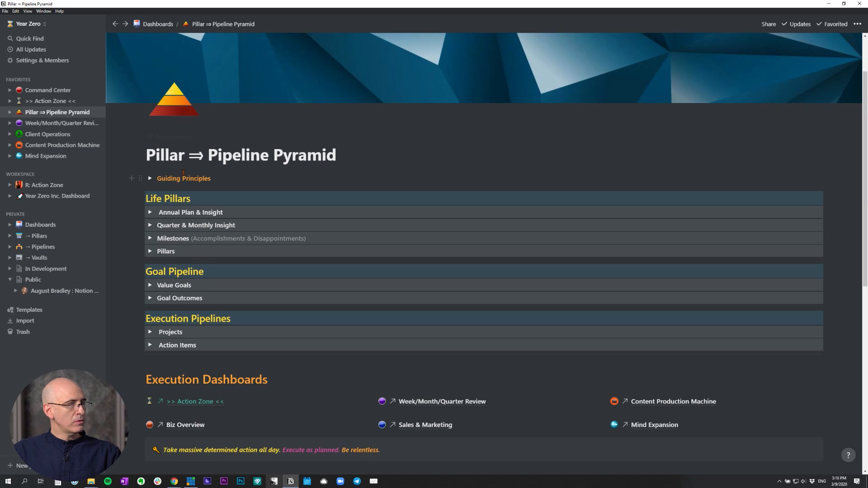
Expand and collapse the Guiding Principles section, and do the same with Annual Plan & Insight to view its yearly cards
left_click(150, 179)
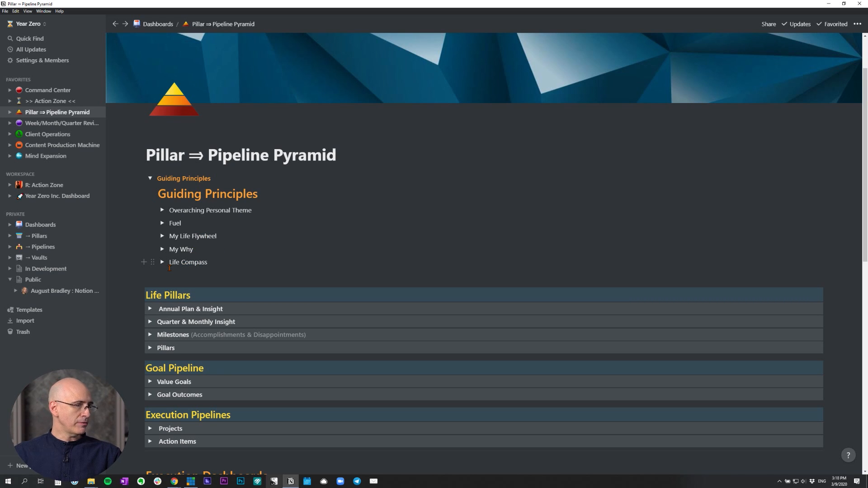
left_click(151, 179)
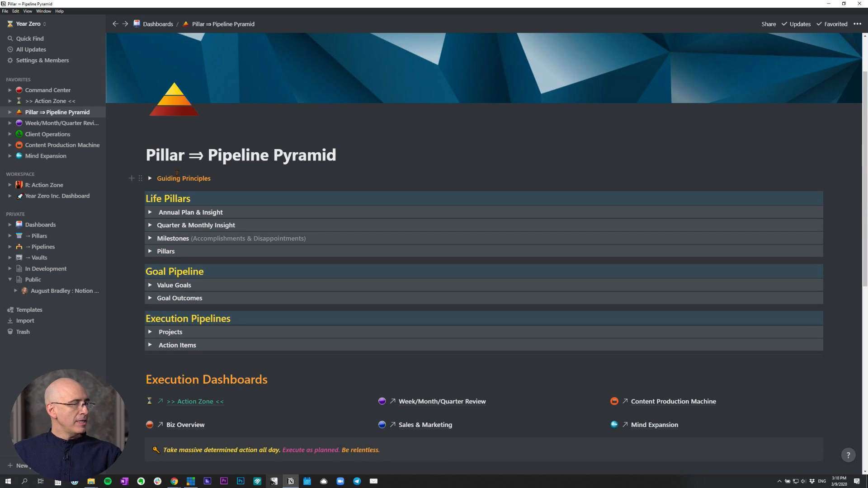
left_click(150, 213)
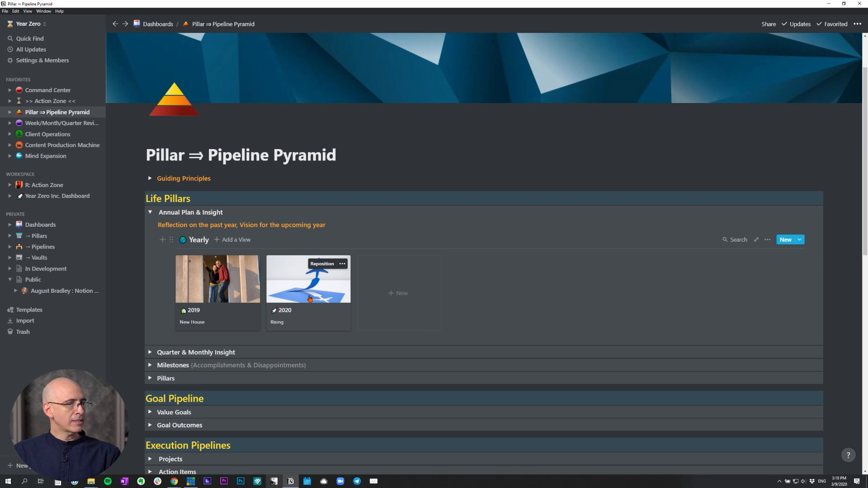
left_click(150, 214)
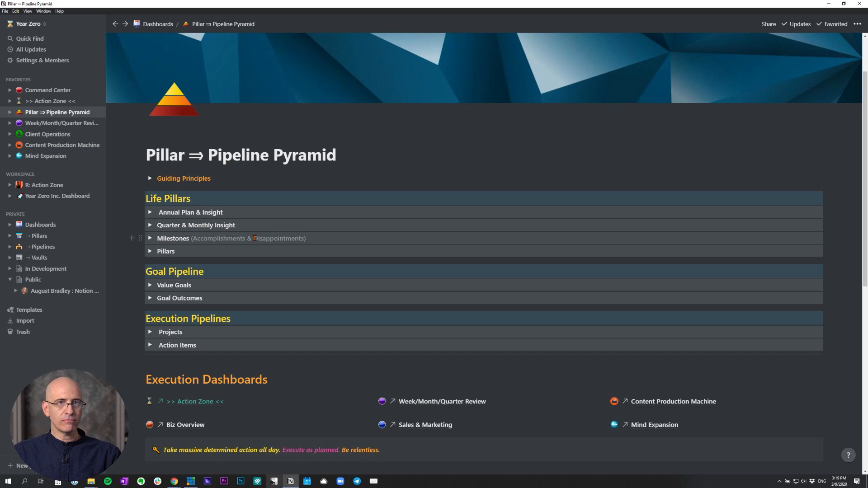
Expand the Pillars section under Life Pillars, review each pillar's linked goal outcomes, projects and action items, and collapse it
left_click(150, 252)
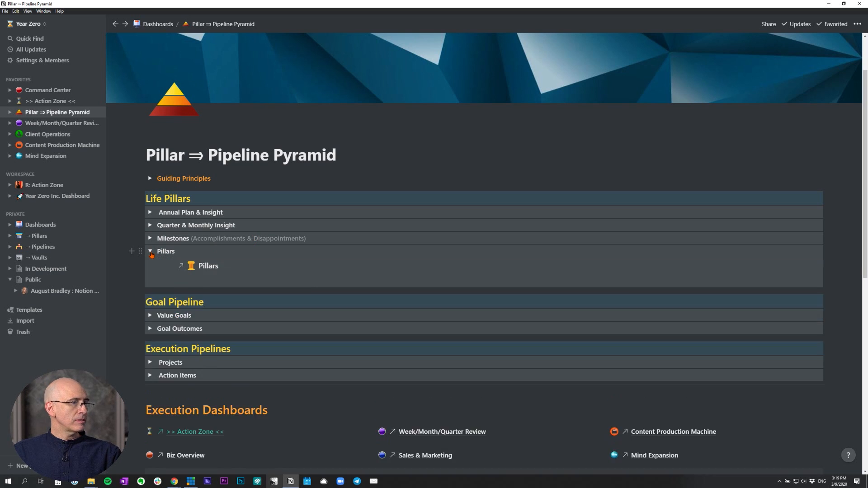
scroll(151, 254, "down", 1)
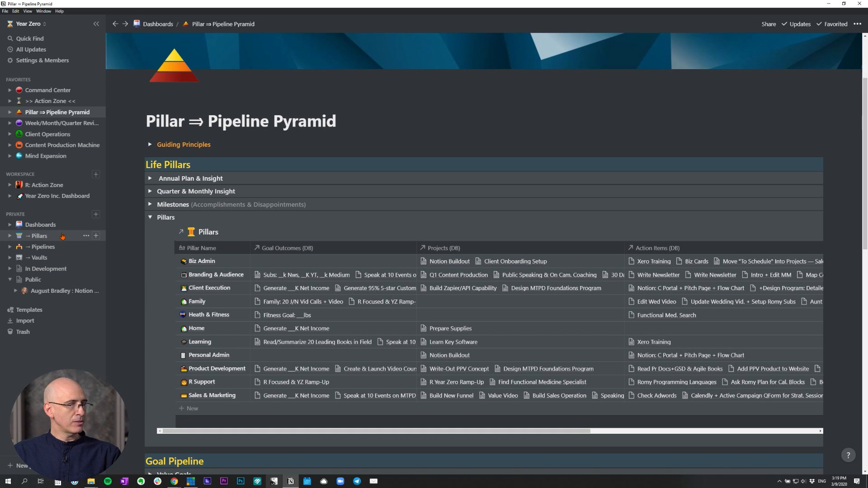
scroll(165, 226, "down", 1)
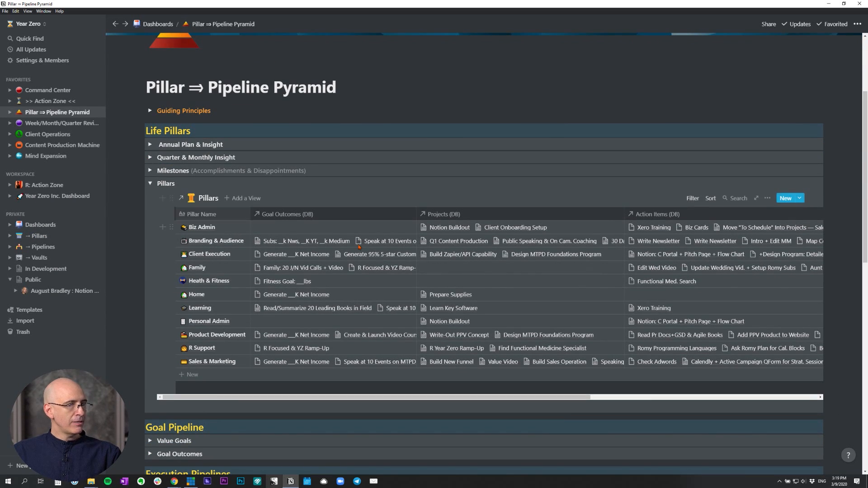
scroll(348, 229, "down", 1)
scroll(312, 230, "up", 1)
scroll(300, 198, "down", 1)
scroll(299, 198, "down", 2)
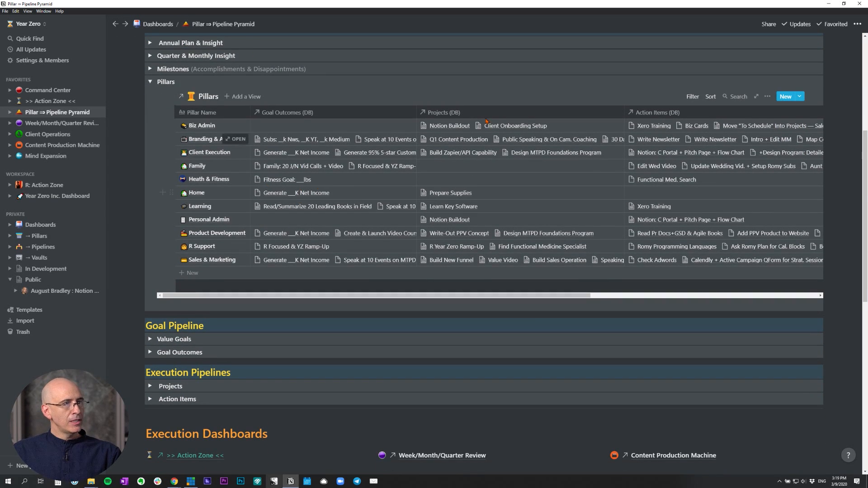
scroll(493, 153, "up", 1)
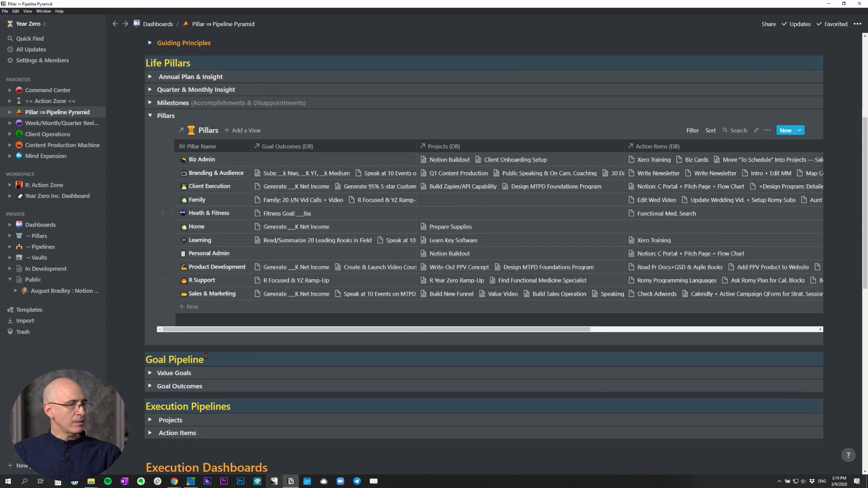
scroll(190, 294, "up", 1)
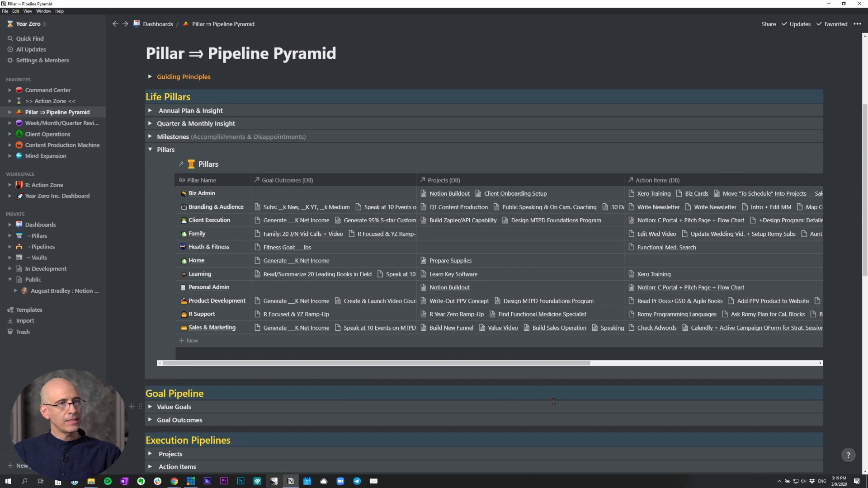
left_click(150, 151)
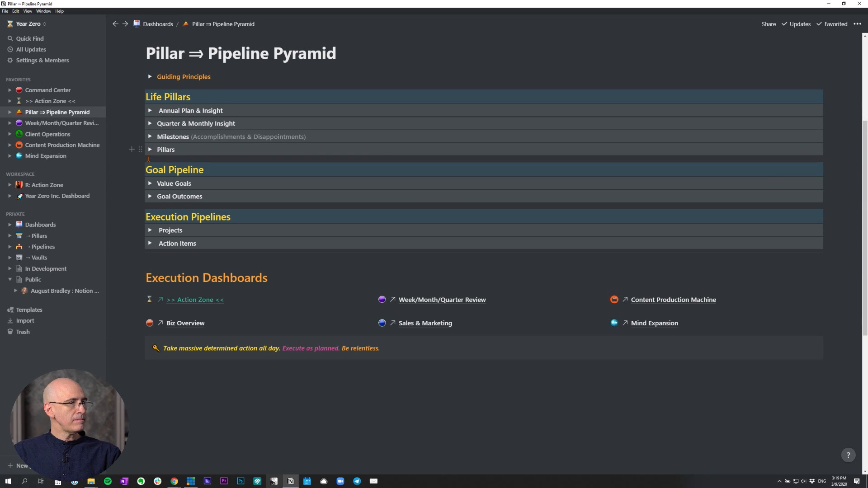
Expand both the Value Goals and Goal Outcomes sections in the Goal Pipeline
scroll(171, 165, "down", 1)
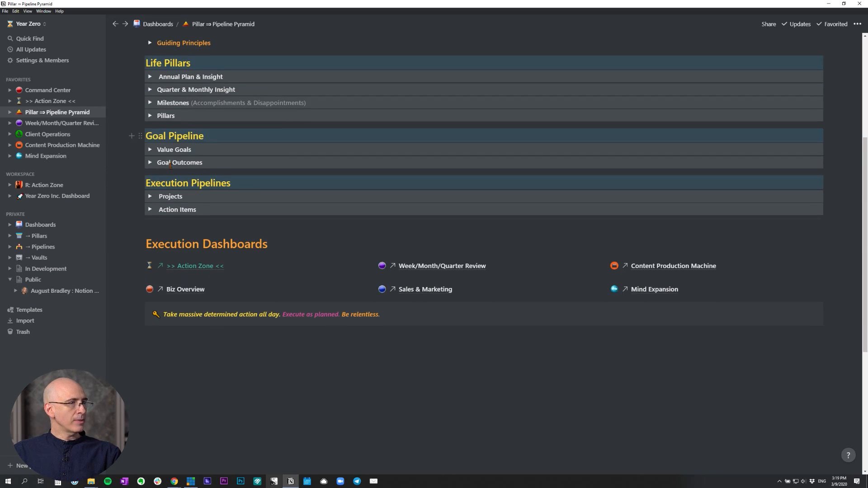
left_click(149, 151)
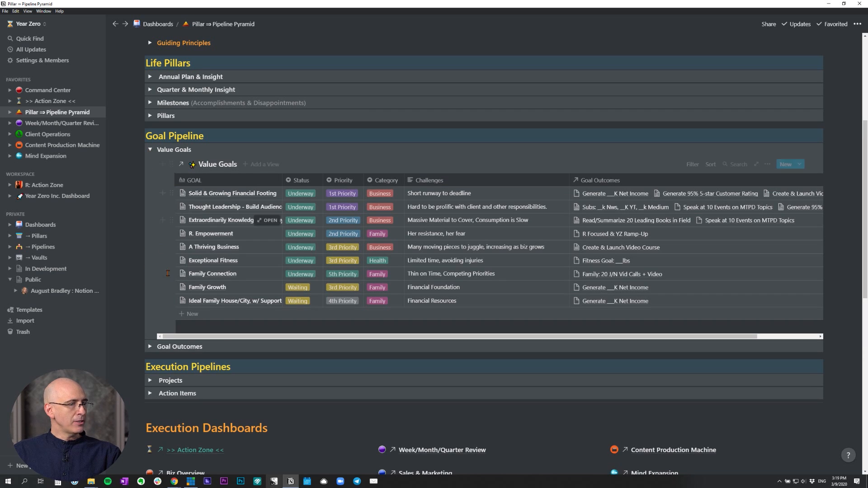
left_click(150, 347)
scroll(303, 176, "down", 2)
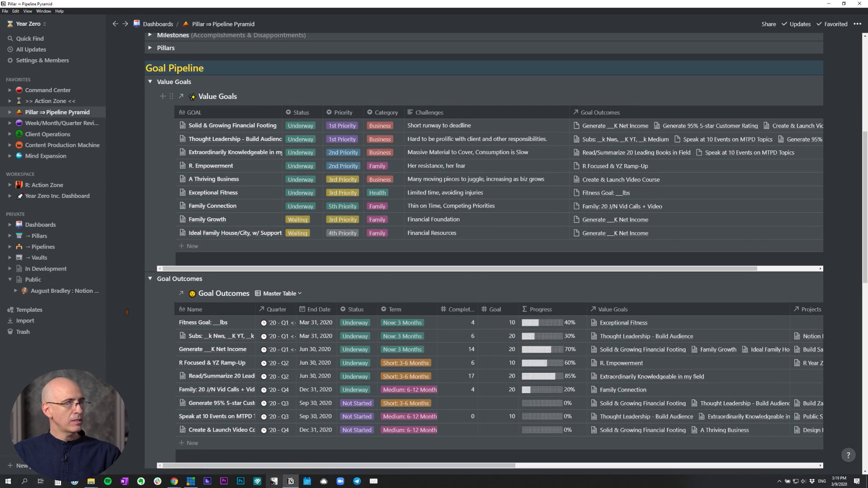
Examine how the entries in the Value Goals table link to goal outcomes
scroll(371, 181, "up", 1)
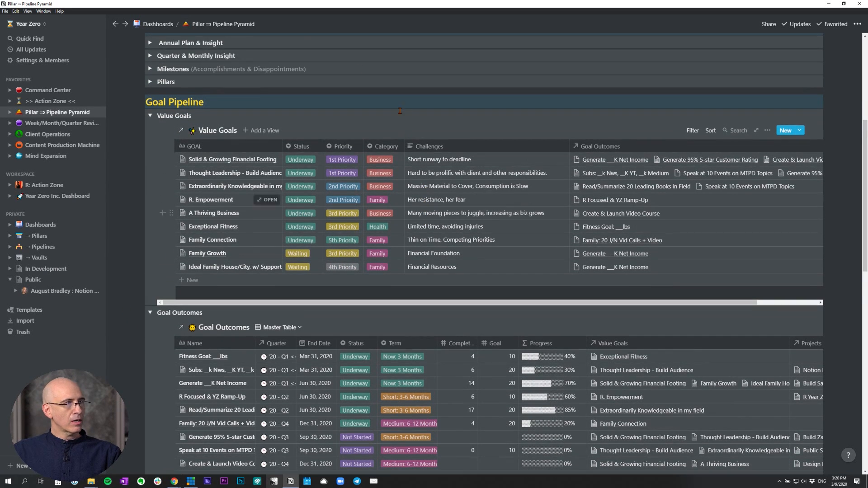
scroll(641, 196, "right", 3)
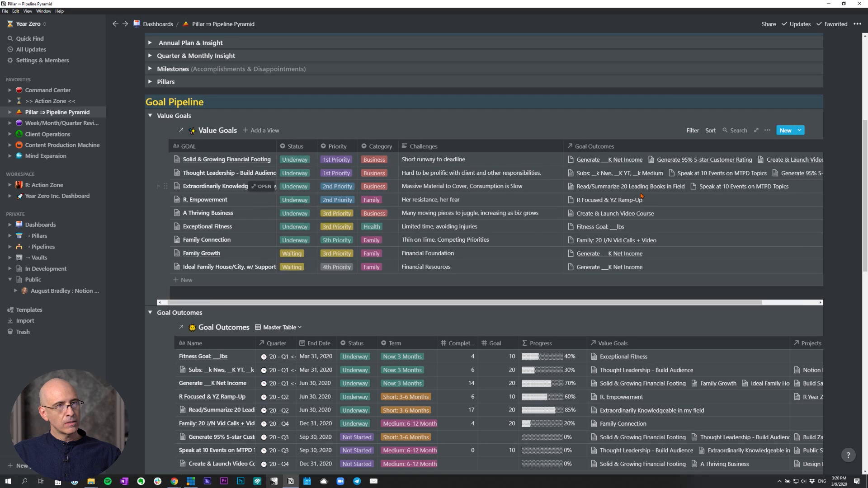
scroll(641, 196, "left", 3)
scroll(474, 210, "up", 1)
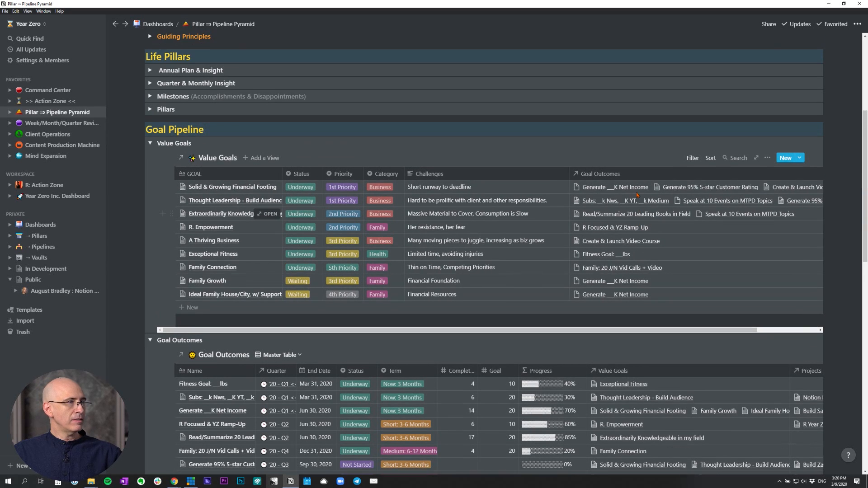
Examine how the Value Goals and Goal Outcomes tables relate, comparing their linked entries, terms and progress columns
scroll(151, 144, "up", 1)
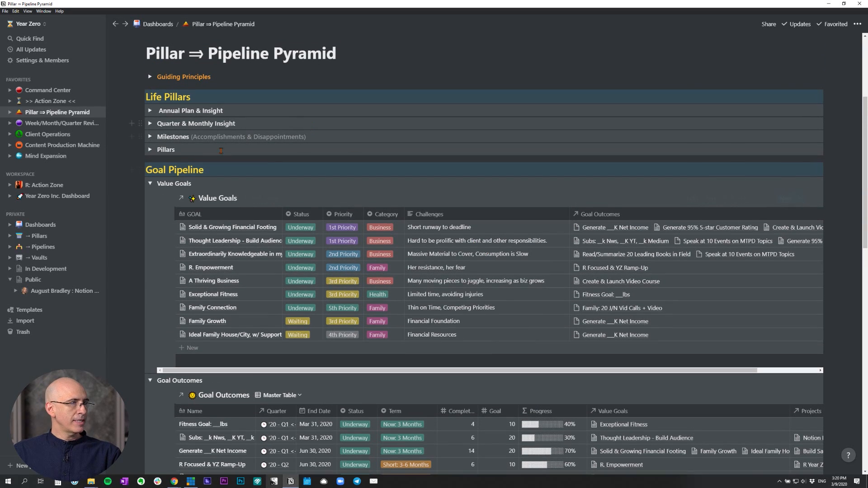
scroll(140, 176, "down", 2)
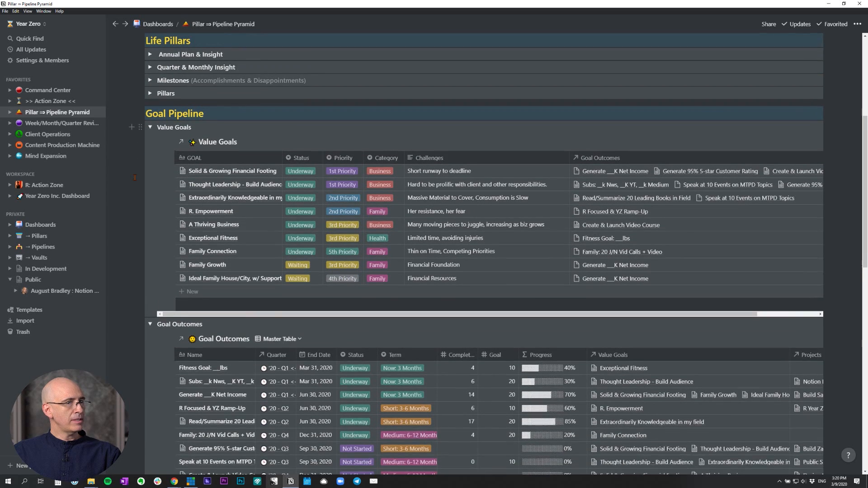
scroll(138, 176, "up", 1)
scroll(135, 178, "down", 1)
scroll(135, 177, "down", 2)
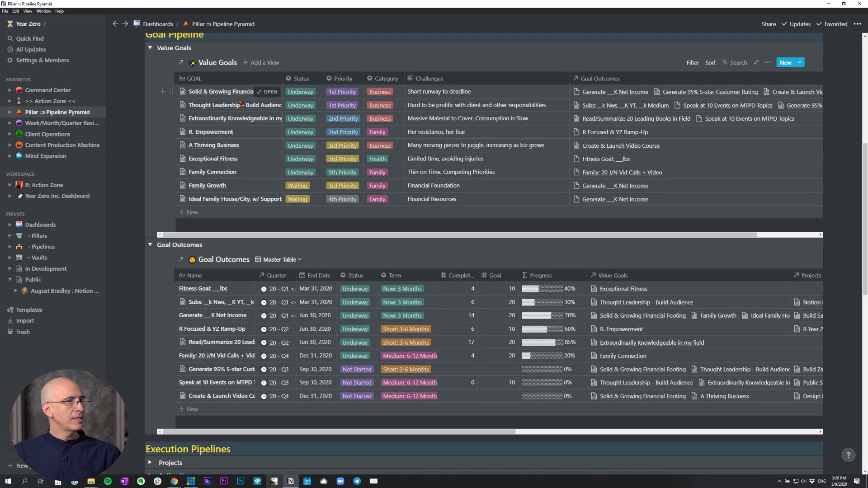
scroll(248, 270, "up", 1)
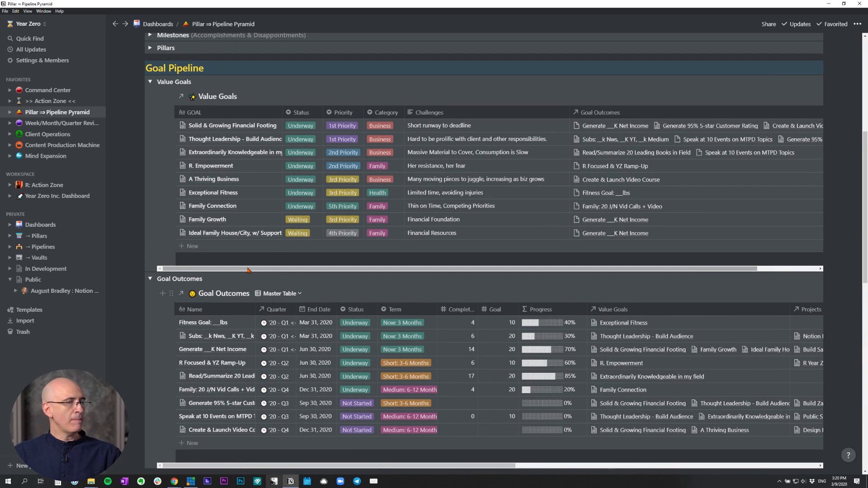
scroll(248, 270, "down", 1)
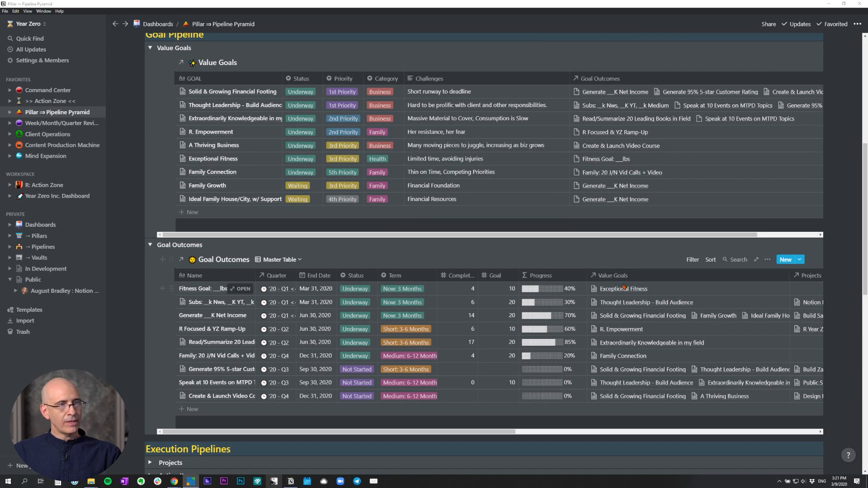
scroll(277, 188, "up", 1)
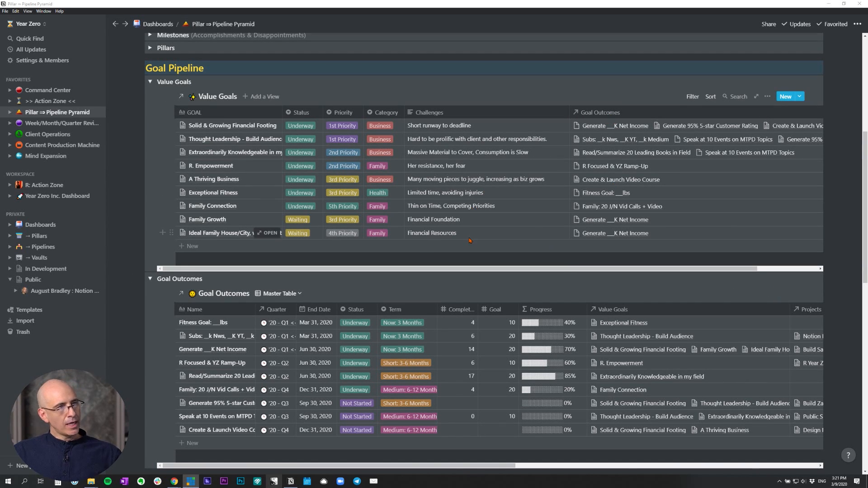
scroll(472, 208, "down", 2)
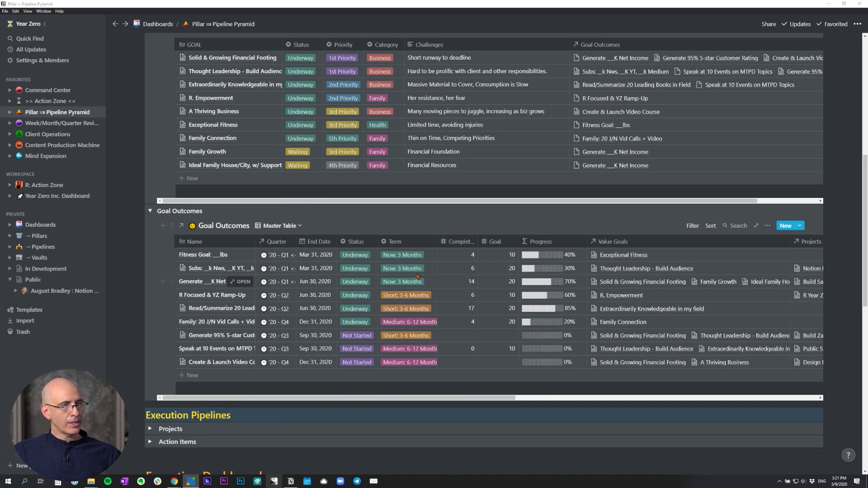
Collapse both the Goal Outcomes and Value Goals sections in the Goal Pipeline
left_click(149, 212)
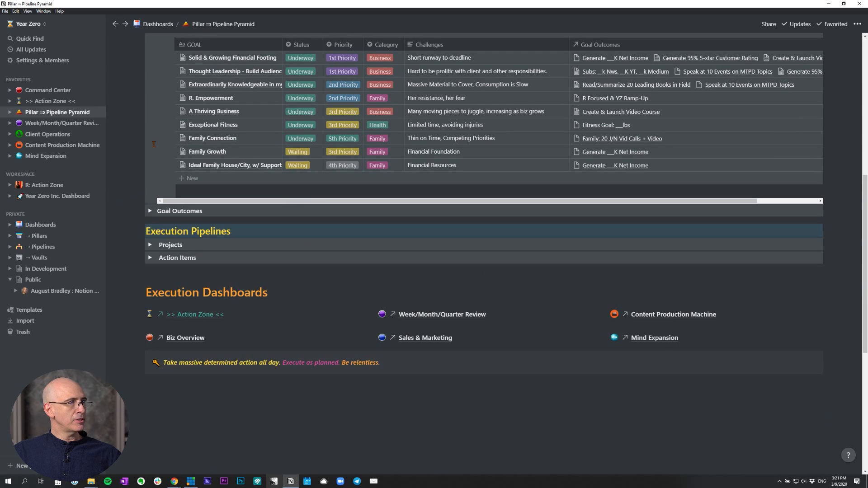
scroll(149, 212, "up", 3)
left_click(150, 117)
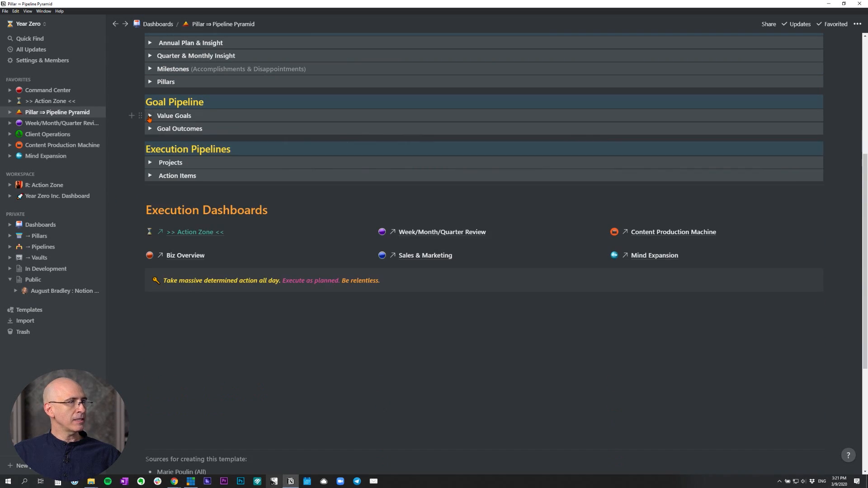
Expand Projects under Execution Pipelines, review each project's linked goal outcomes, pillars and action items, and collapse it
left_click(151, 163)
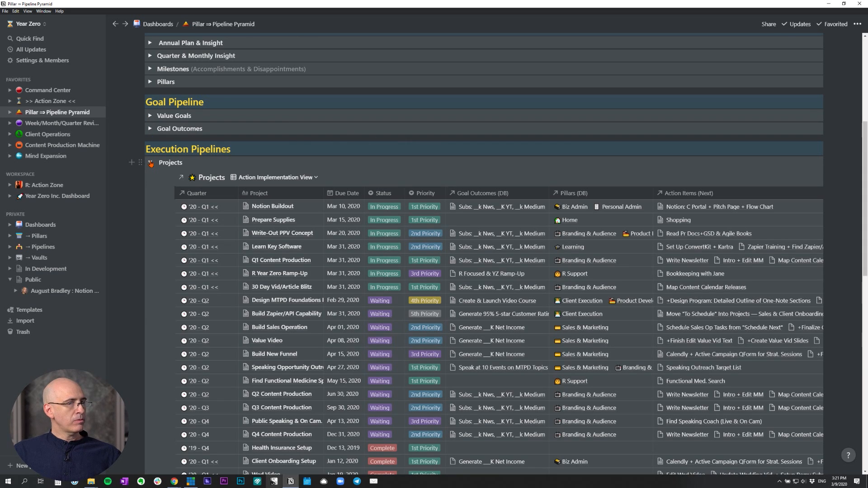
scroll(271, 190, "down", 1)
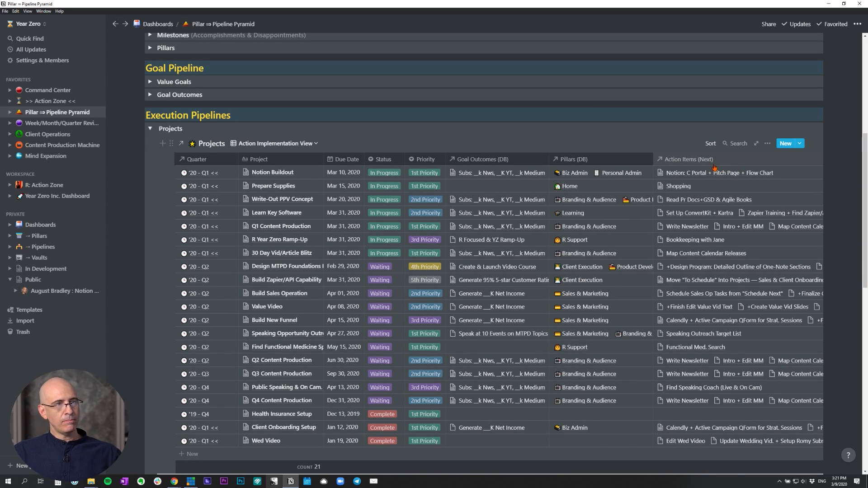
scroll(723, 168, "down", 3)
scroll(690, 170, "up", 2)
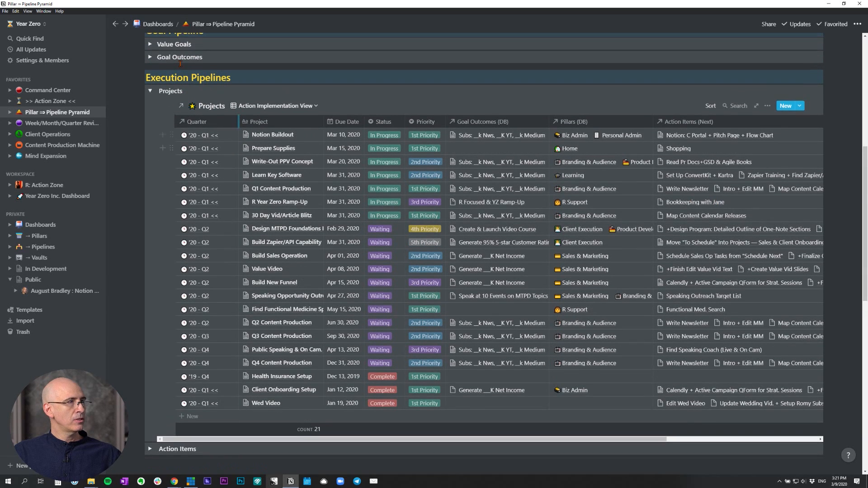
left_click(150, 94)
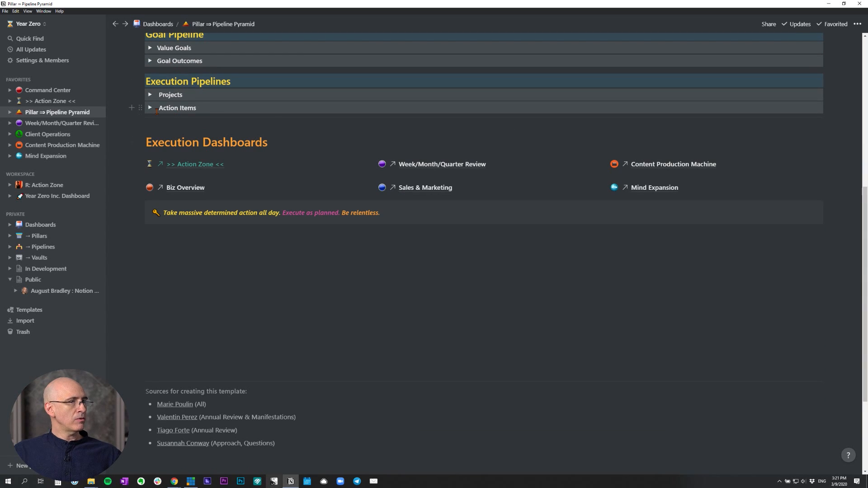
Expand Action Items under Execution Pipelines, look through its Master View table, and collapse it
left_click(151, 110)
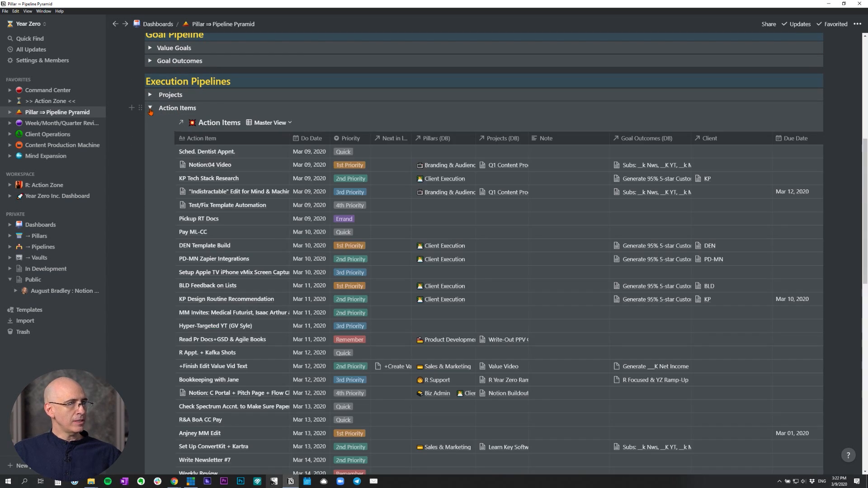
scroll(151, 112, "down", 5)
scroll(149, 109, "up", 6)
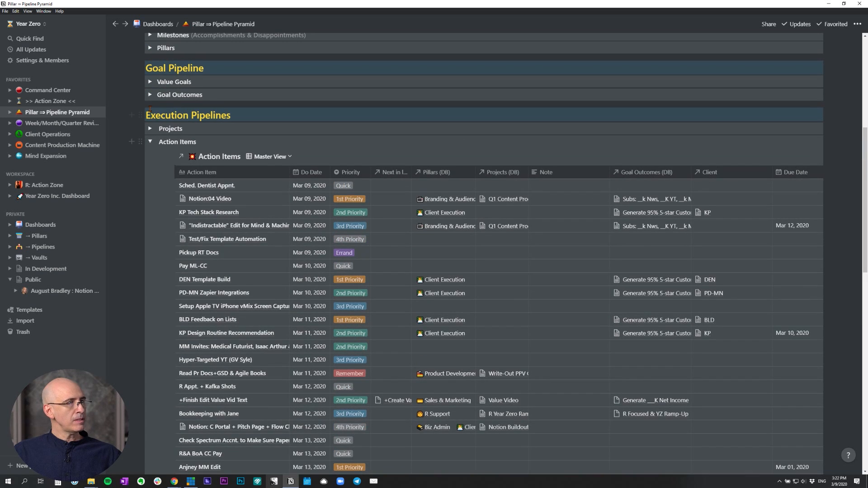
left_click(150, 141)
scroll(300, 227, "up", 4)
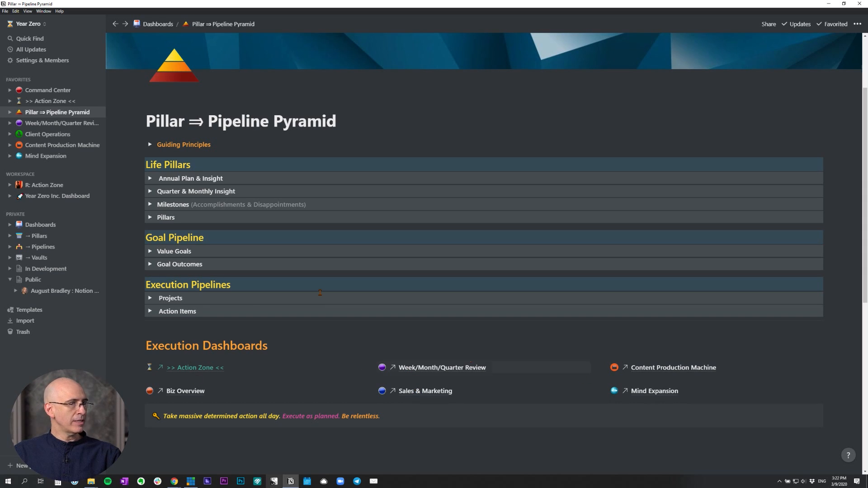
Open Week/Month/Quarter Review from the Command Center and look through its weekly, monthly and quarterly reviews
left_click(41, 91)
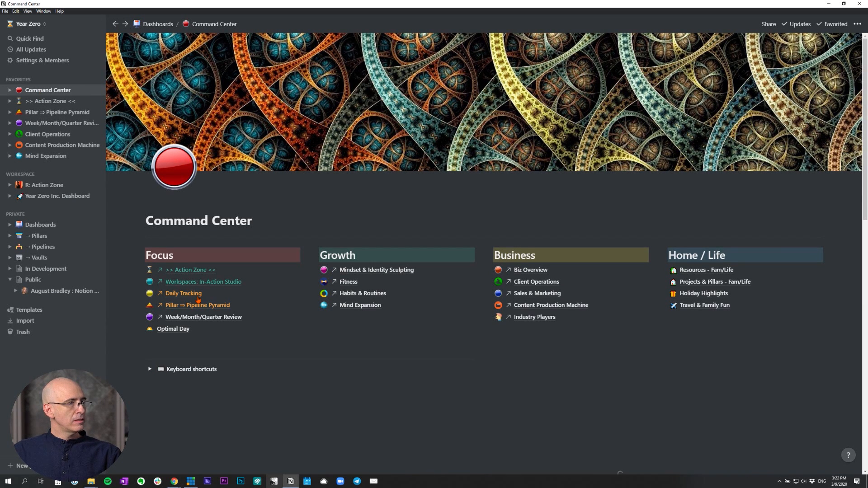
left_click(212, 318)
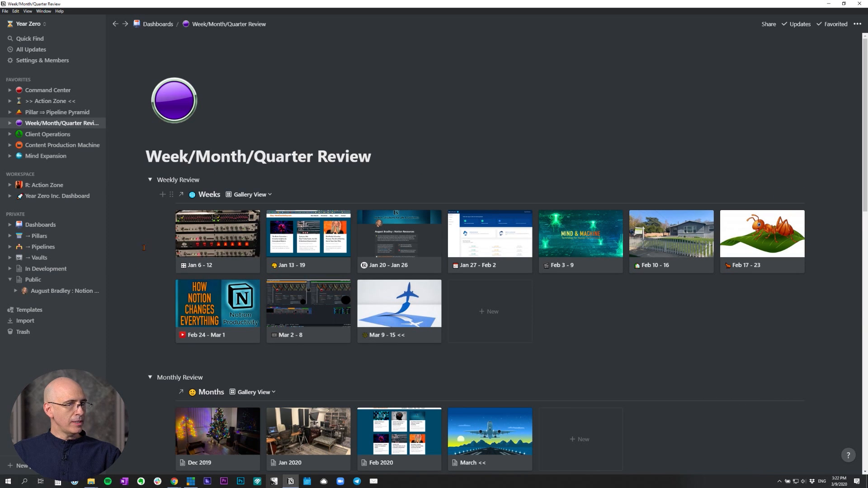
scroll(132, 241, "down", 3)
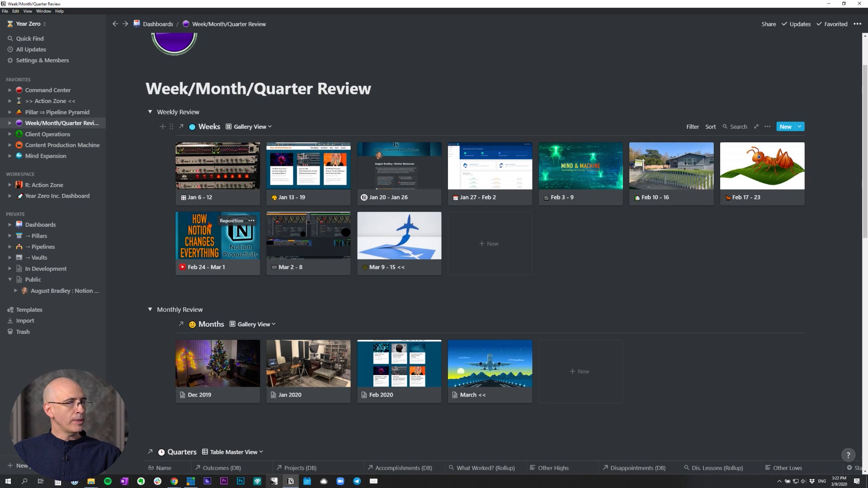
scroll(199, 244, "down", 3)
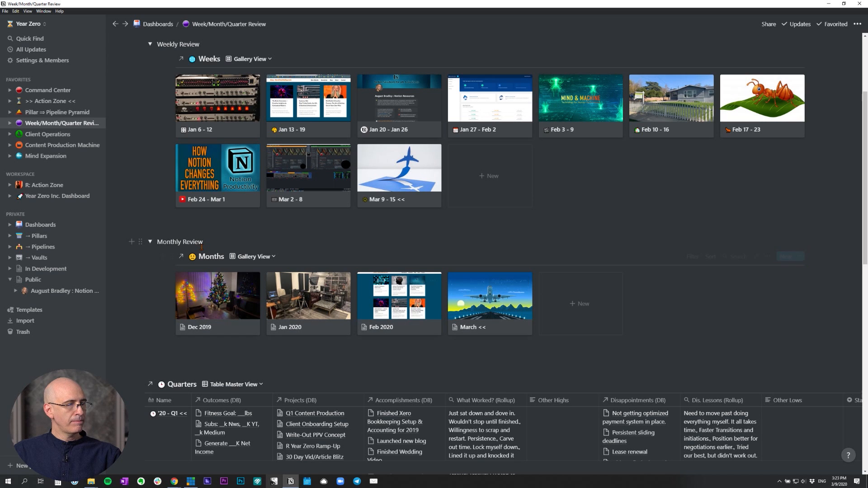
scroll(202, 250, "down", 6)
scroll(199, 248, "down", 10)
scroll(199, 249, "up", 20)
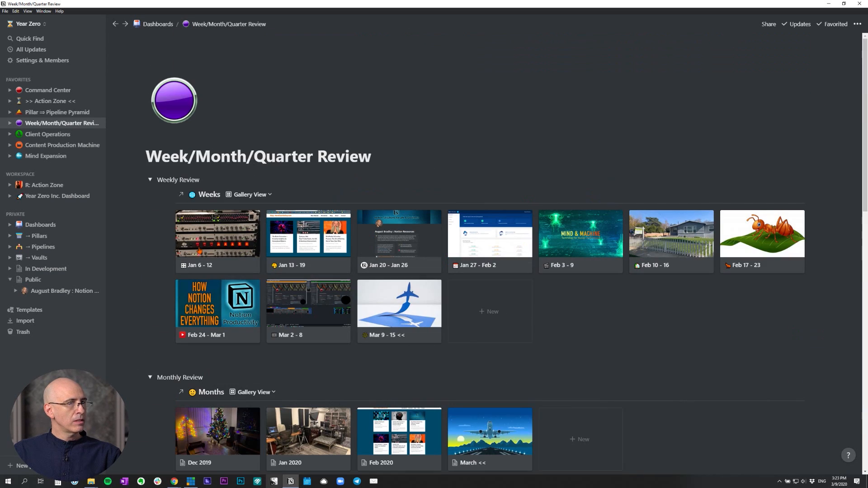
scroll(199, 250, "down", 4)
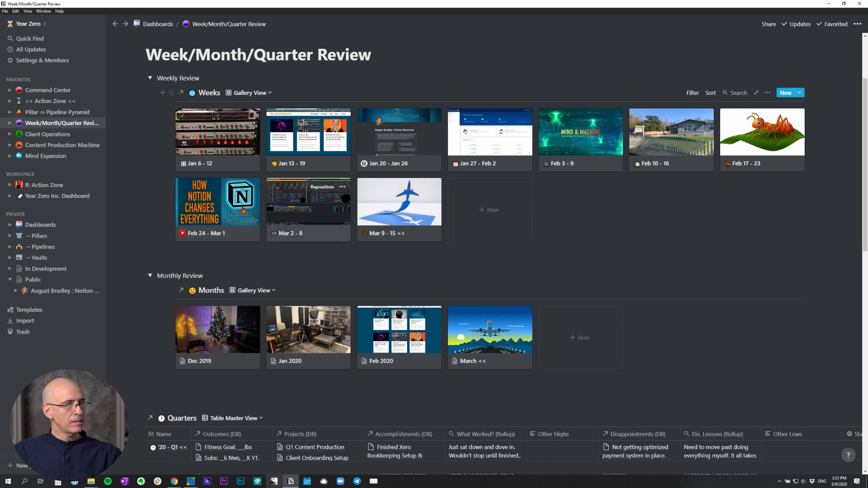
Open the Mar 9 - 15 week entry, review its properties, and apply the New Week Template to it
left_click(400, 207)
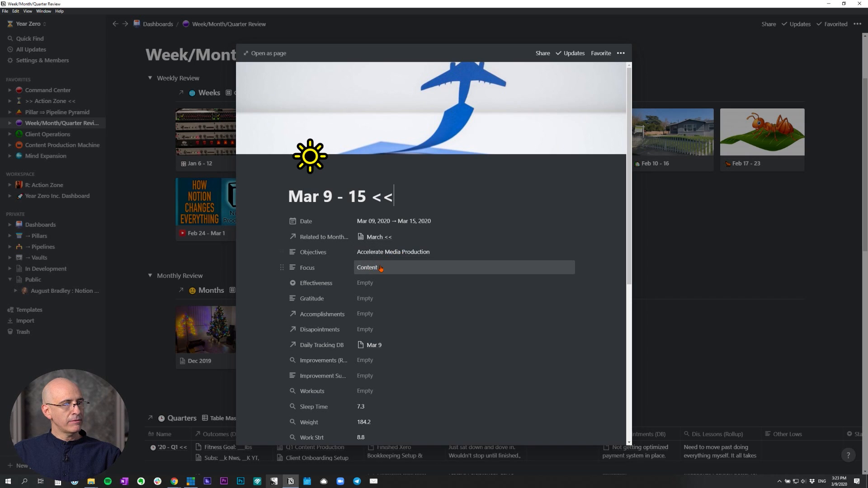
scroll(400, 254, "down", 2)
scroll(400, 232, "down", 2)
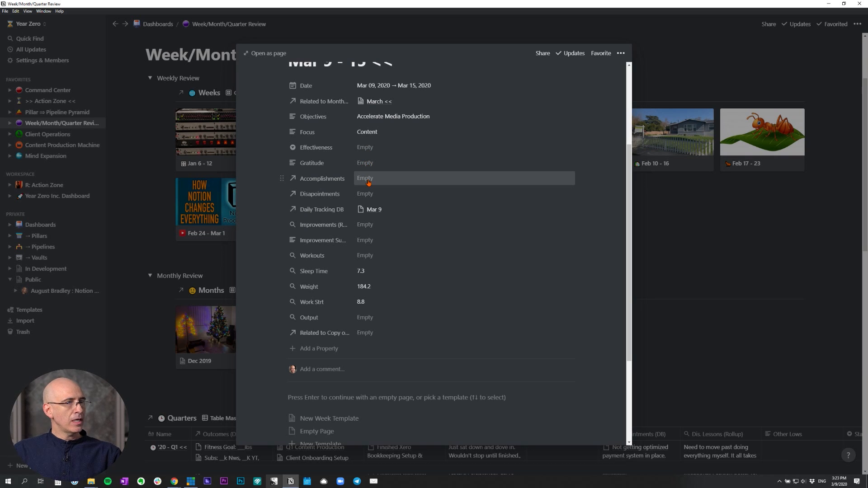
scroll(369, 193, "down", 1)
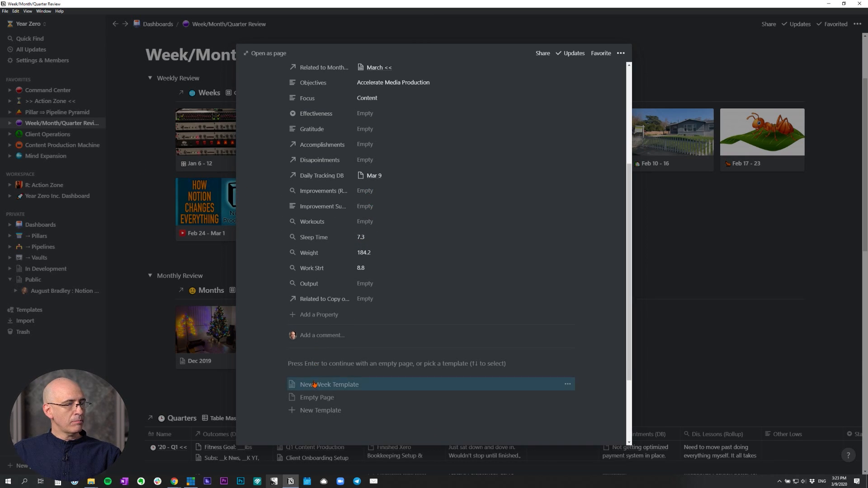
key("Return")
Review the weekly checklist's Pillars, Pipelines and Vaults sections in the Mar 9 - 15 entry, and close it
scroll(352, 278, "down", 6)
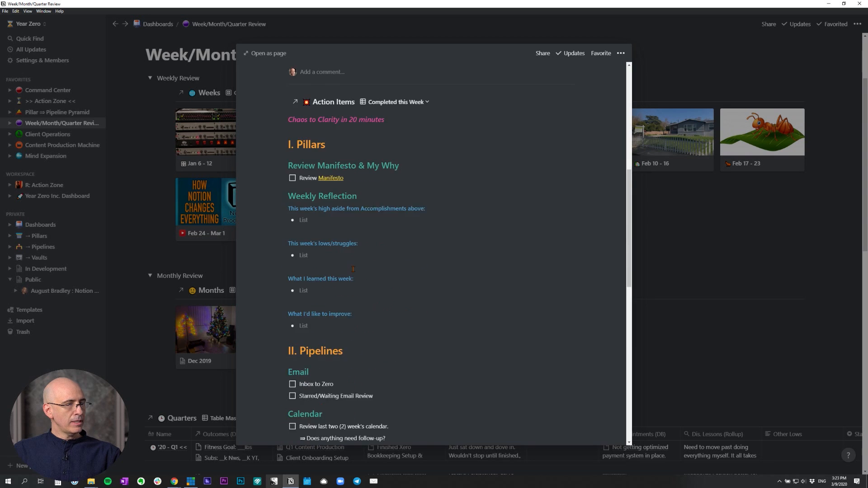
scroll(354, 272, "down", 10)
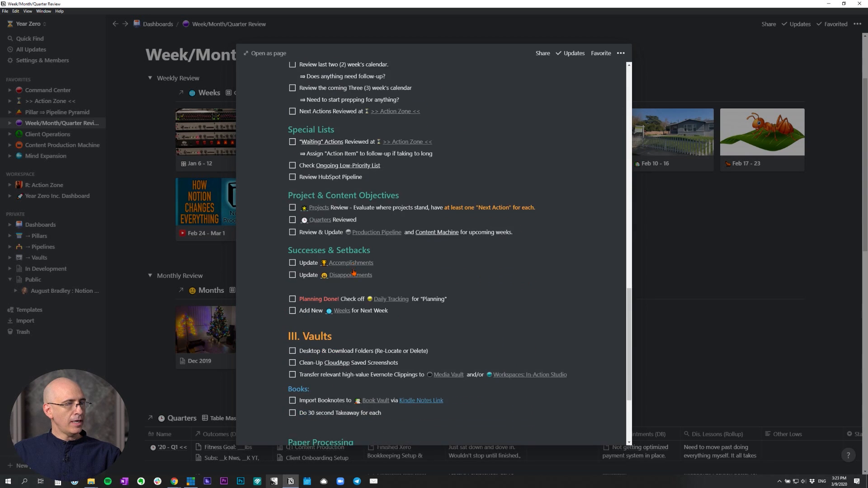
scroll(354, 272, "up", 15)
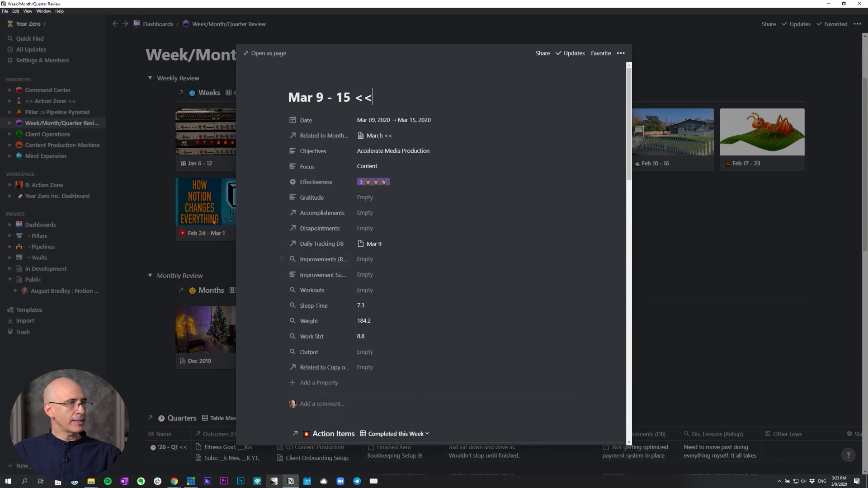
left_click(147, 190)
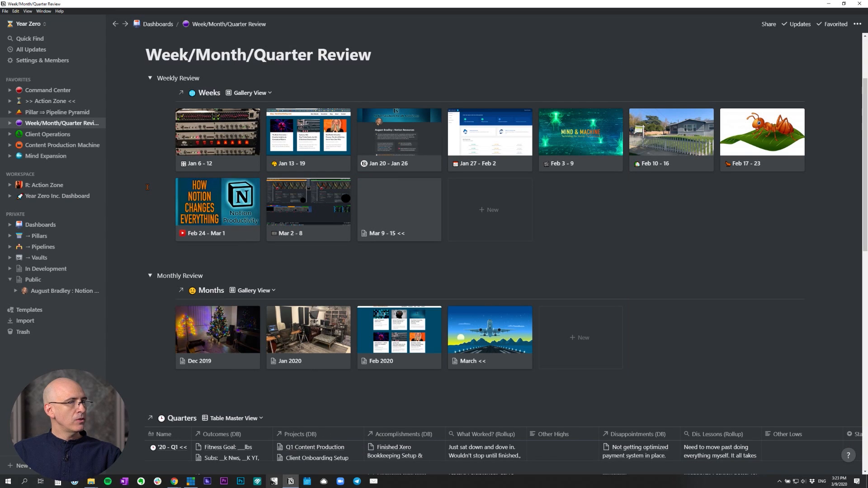
Open the Feb 24 - Mar 1 week entry, review its filled-in properties, and close it
left_click(242, 213)
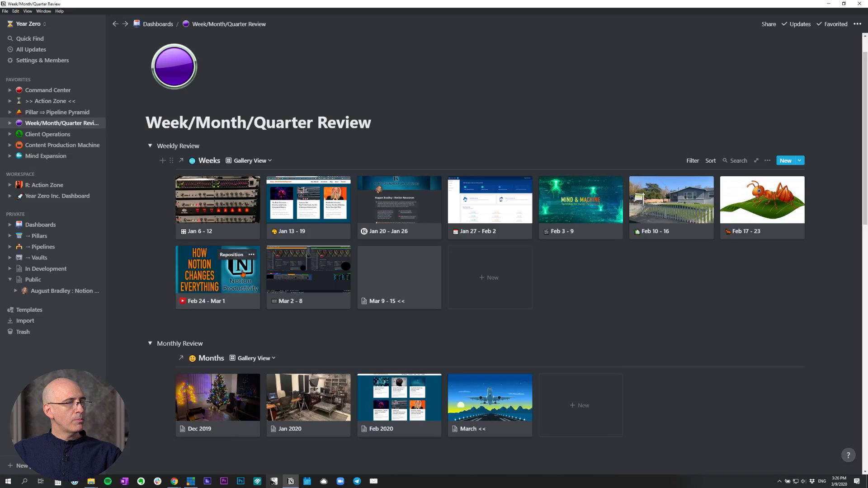
left_click(239, 274)
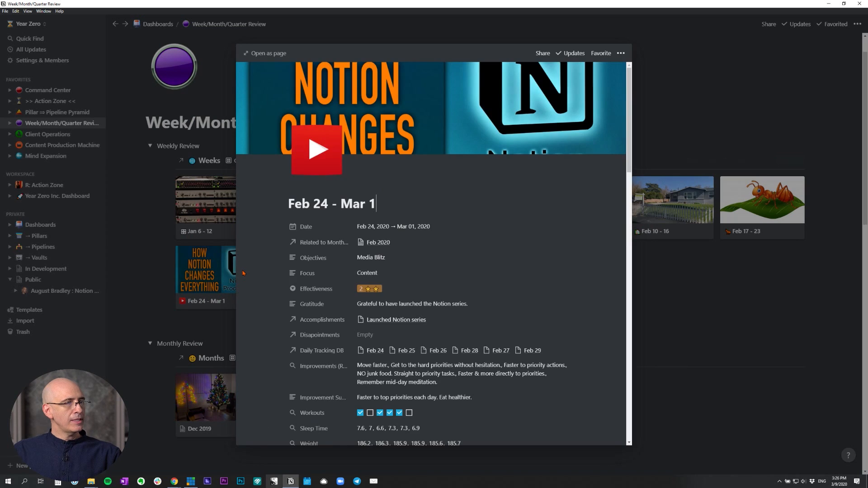
scroll(333, 220, "down", 2)
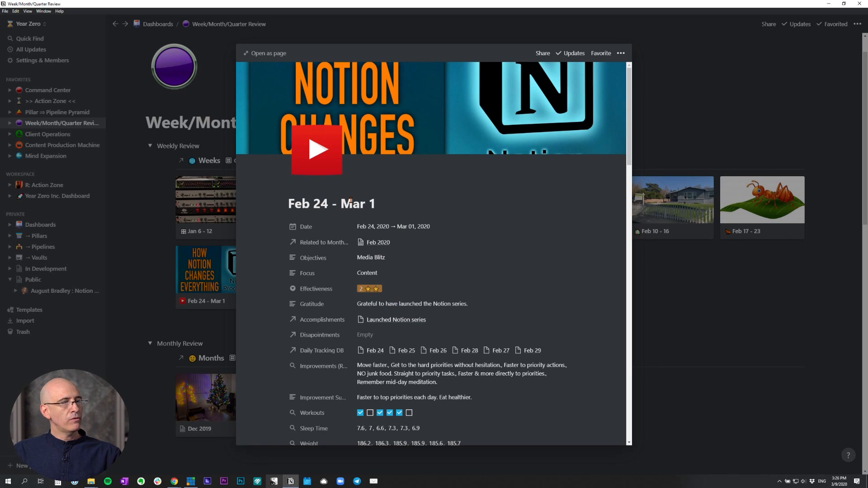
left_click(144, 212)
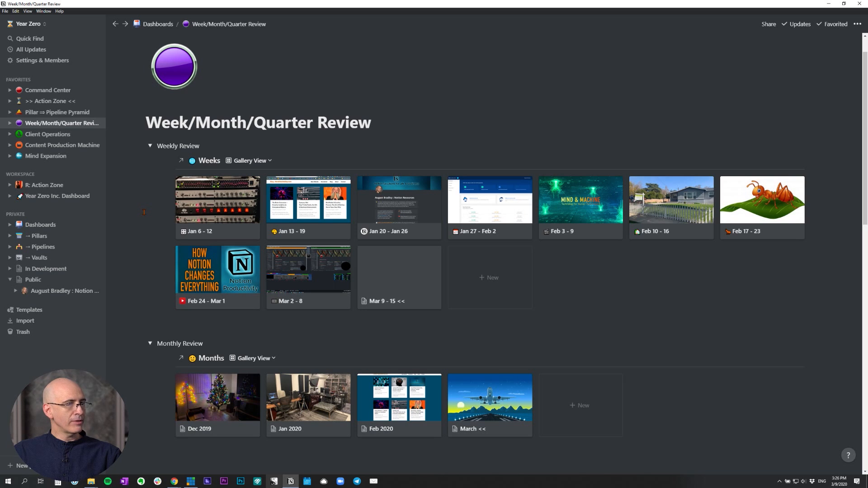
Look through the Weeks and Months galleries and the Quarters table in the Week/Month/Quarter Review
scroll(144, 212, "down", 2)
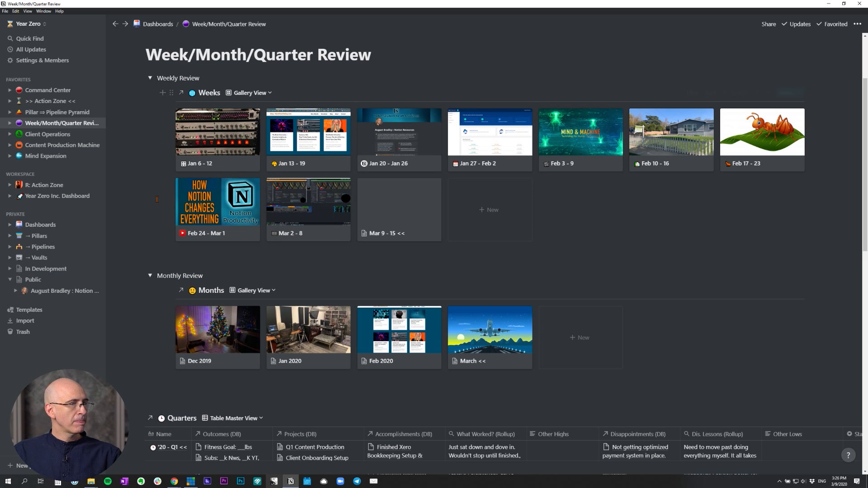
scroll(157, 199, "down", 1)
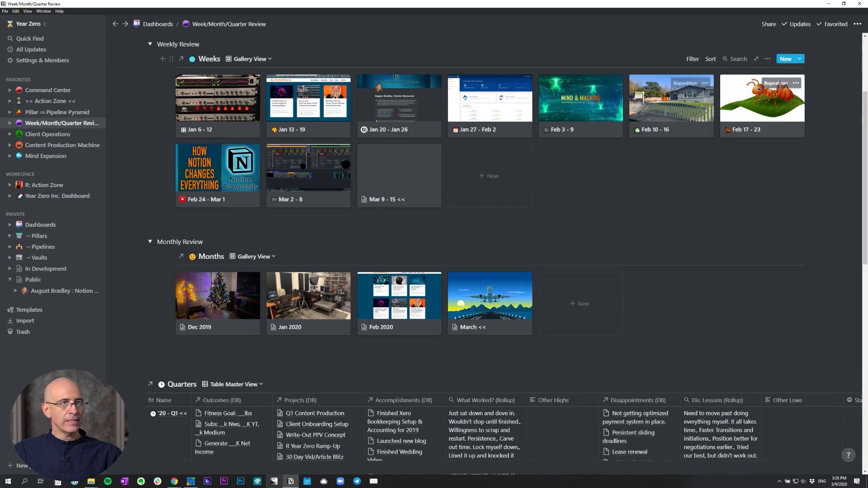
scroll(225, 242, "up", 1)
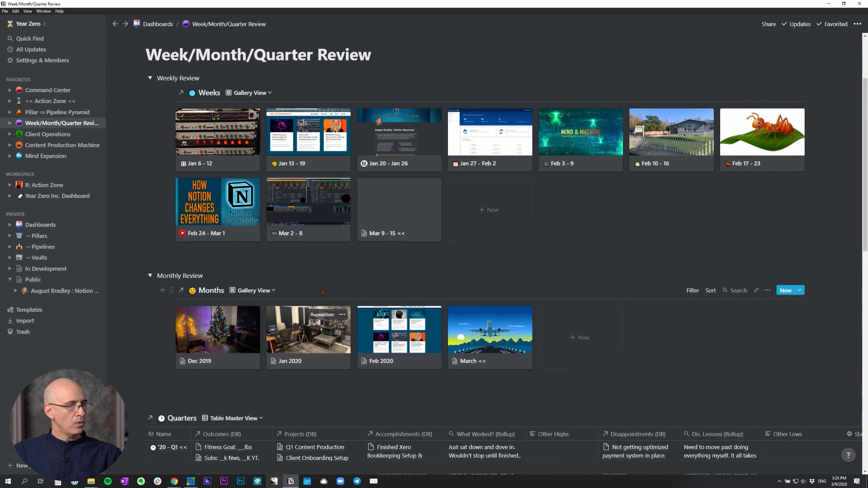
scroll(225, 242, "down", 10)
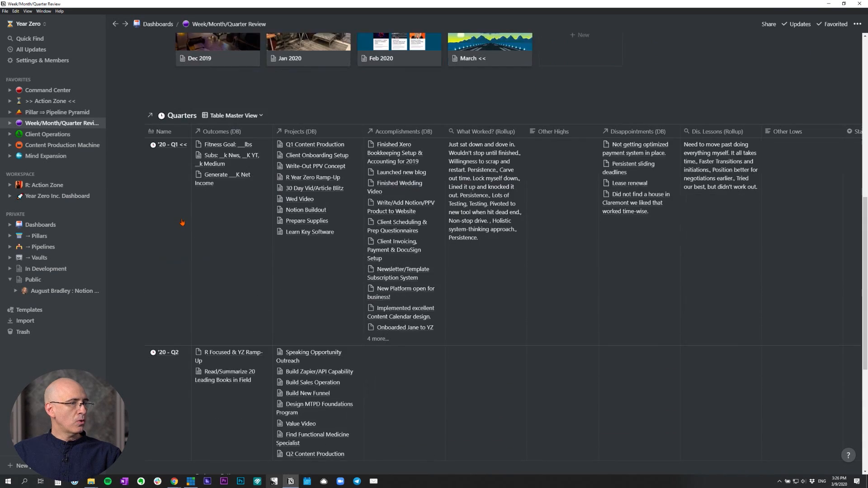
scroll(182, 222, "up", 2)
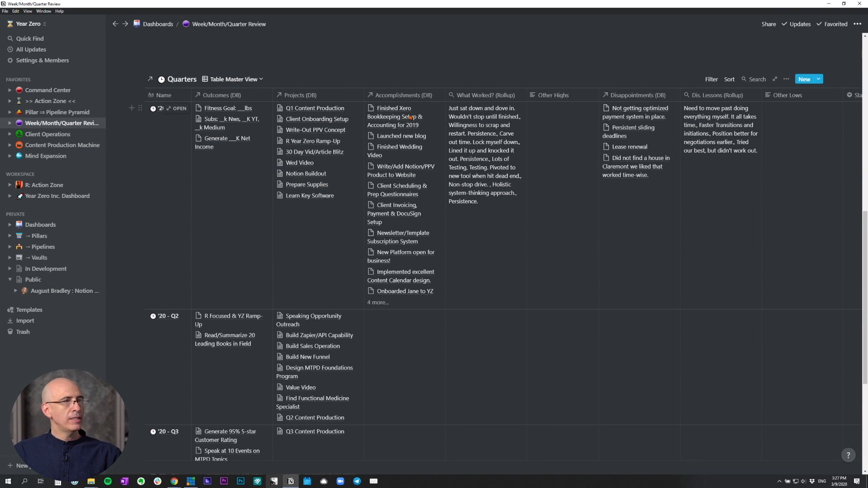
Open Mindset & Identity Sculpting from the Command Center's Growth section, view its outline, and return to the Command Center
left_click(57, 91)
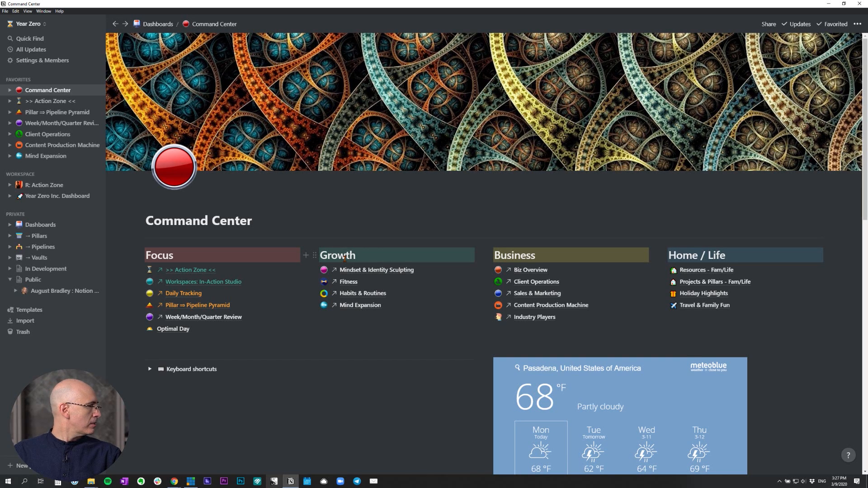
left_click(374, 270)
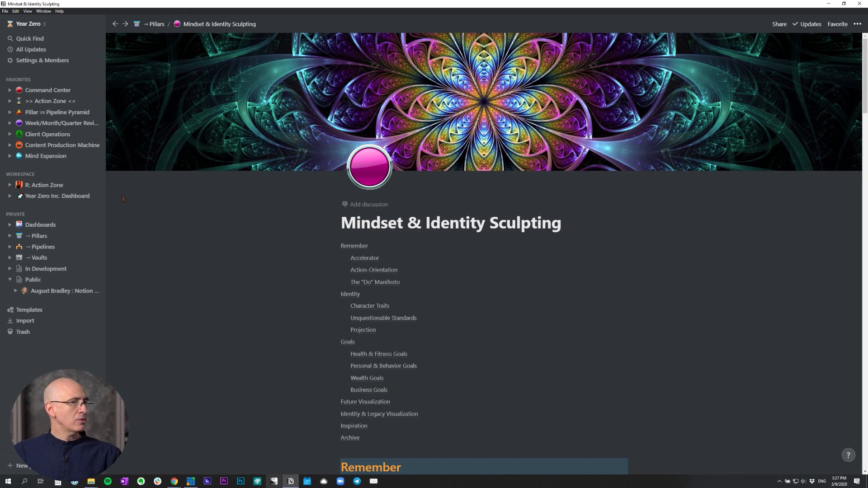
left_click(39, 90)
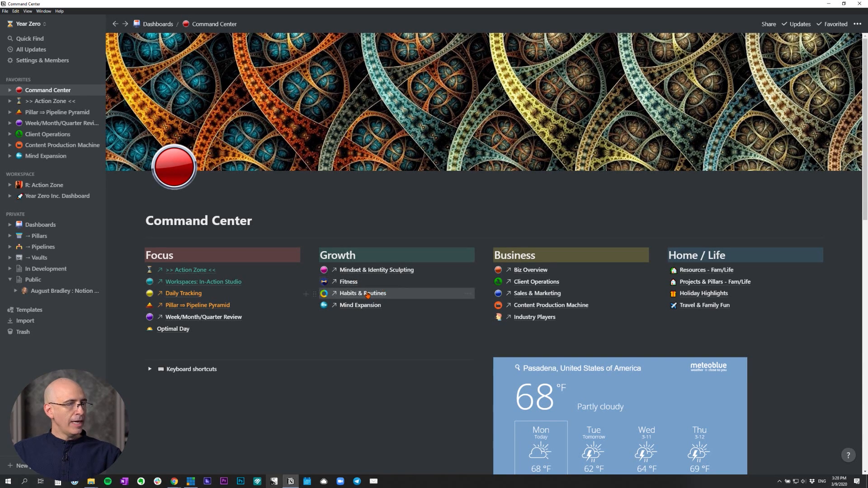
Open Habits & Routines from the Command Center, review the table's habits and relation columns, and go back
left_click(362, 294)
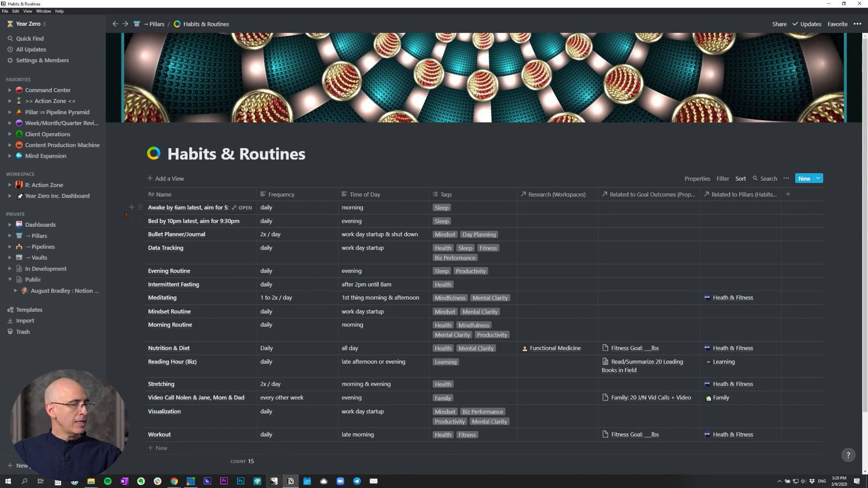
scroll(126, 212, "down", 1)
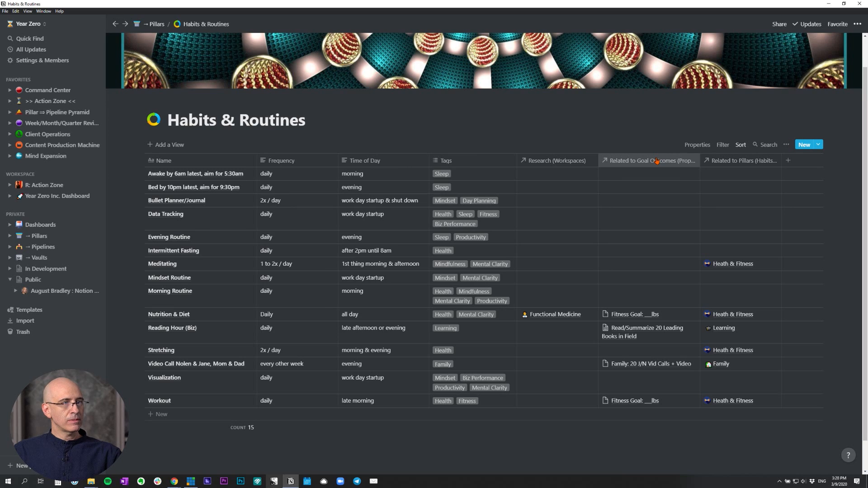
key("ctrl+bracketleft")
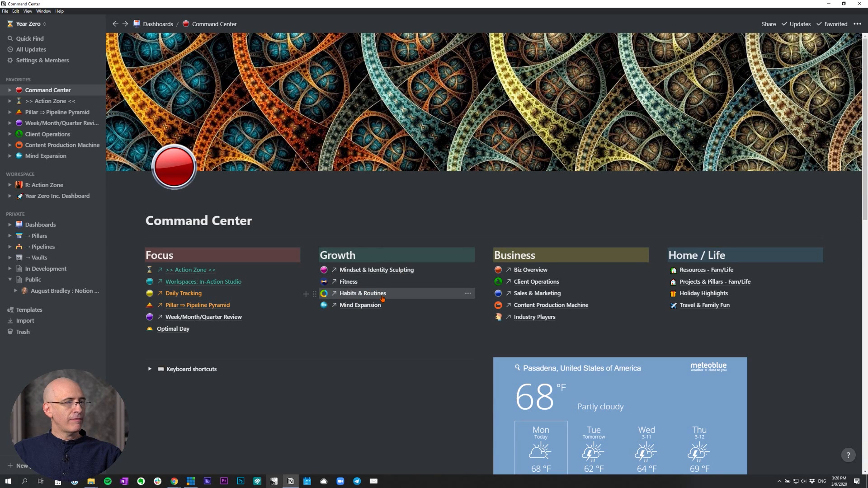
Open the Mind Expansion dashboard from the Command Center, and expand the Vaults page list to view its databases before collapsing it
left_click(358, 306)
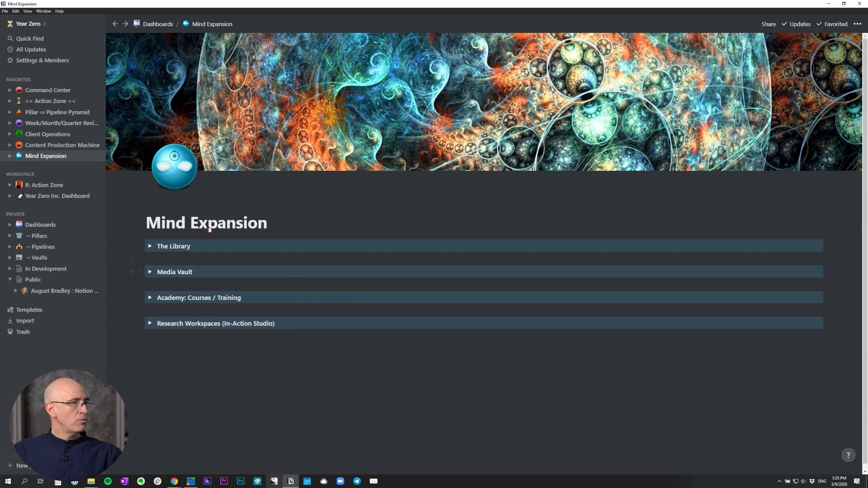
left_click(10, 258)
left_click(10, 258)
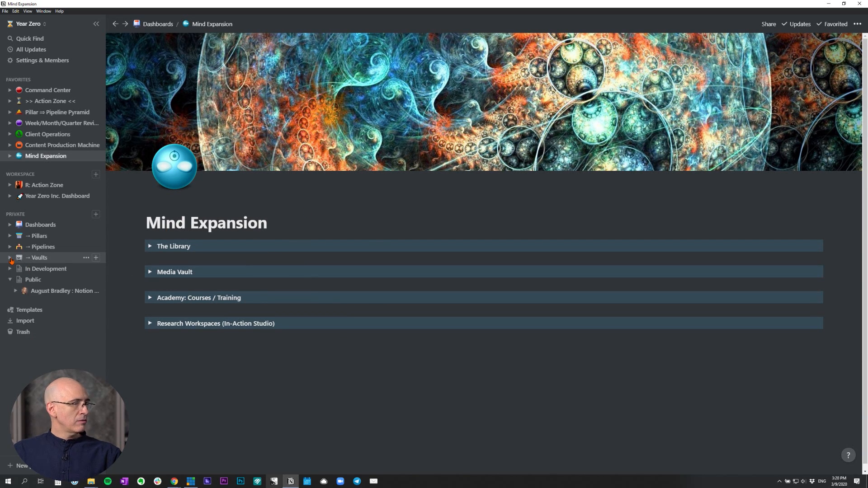
left_click(10, 257)
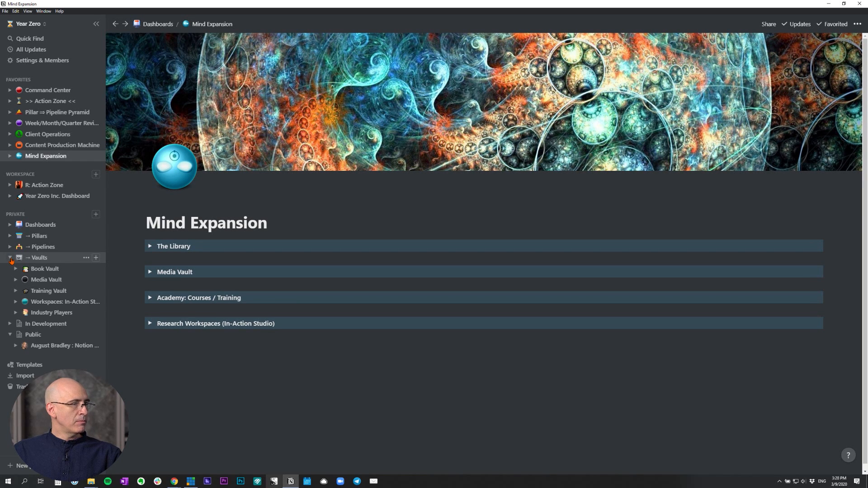
left_click(9, 258)
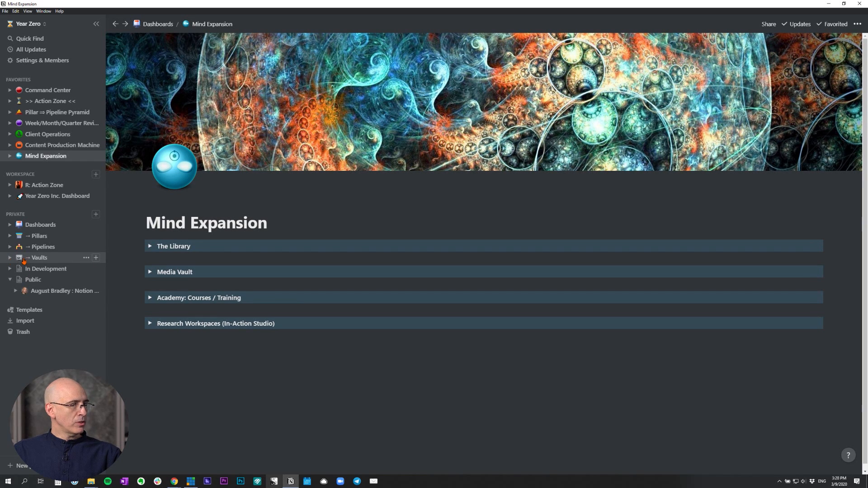
Expand The Library, read through the notes and properties of The 12 Week Year, and close both the entry and the section
left_click(149, 246)
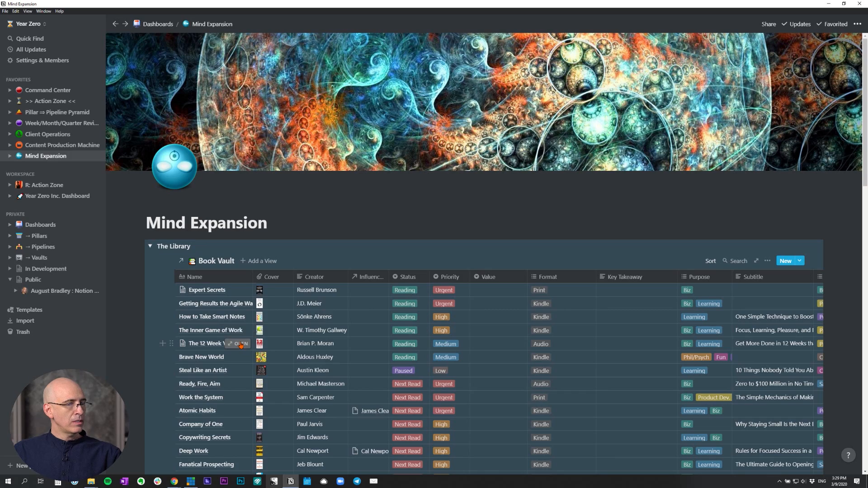
left_click(239, 344)
scroll(384, 270, "down", 10)
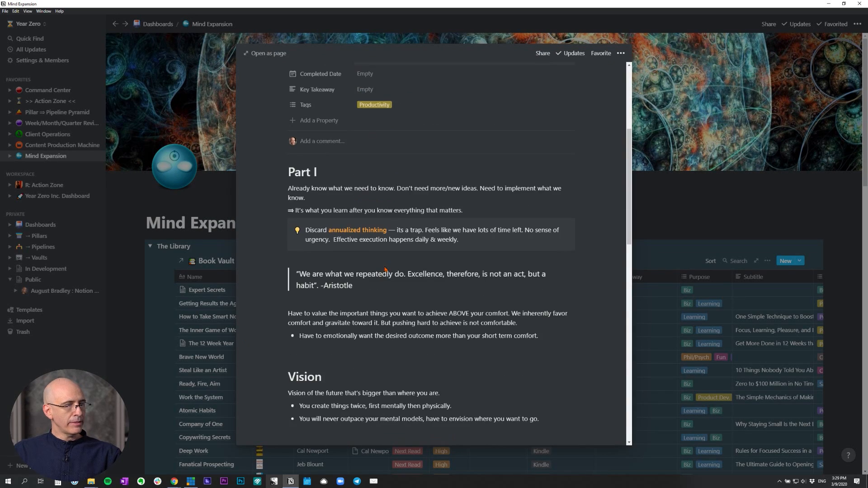
scroll(385, 267, "down", 8)
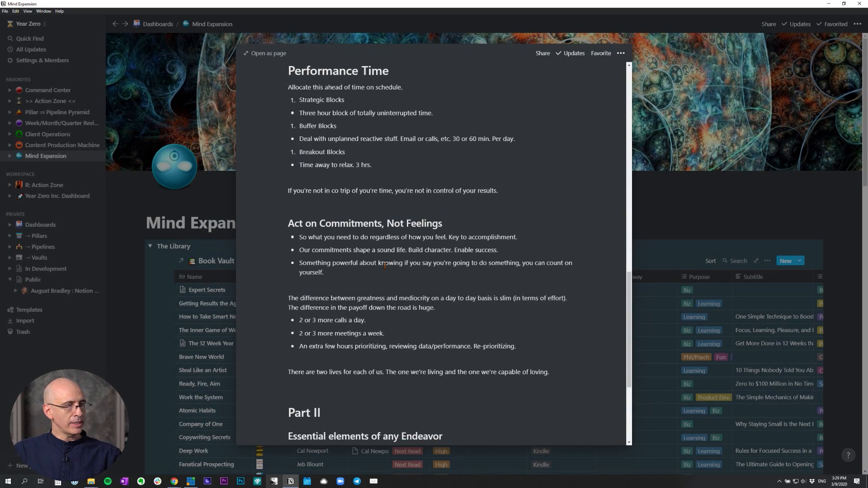
scroll(385, 266, "up", 15)
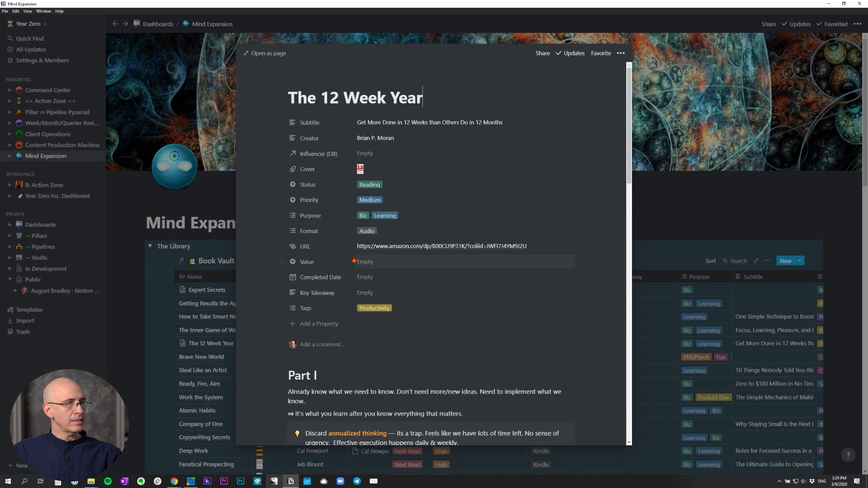
left_click(153, 266)
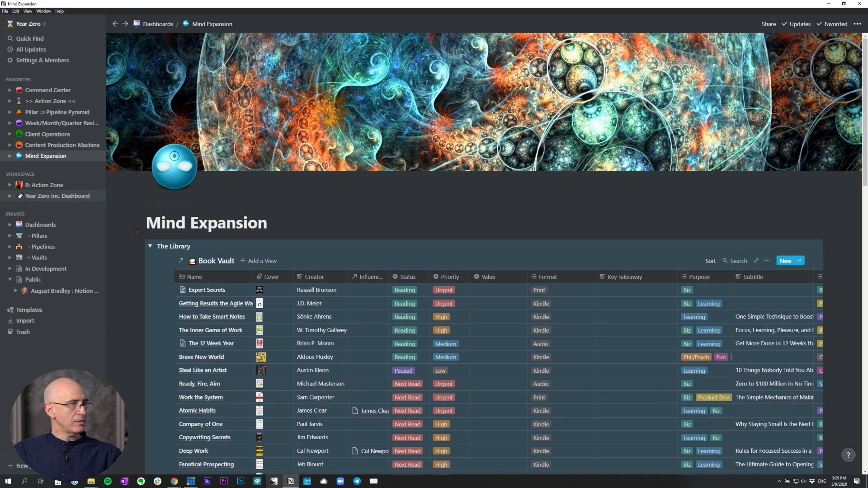
left_click(149, 246)
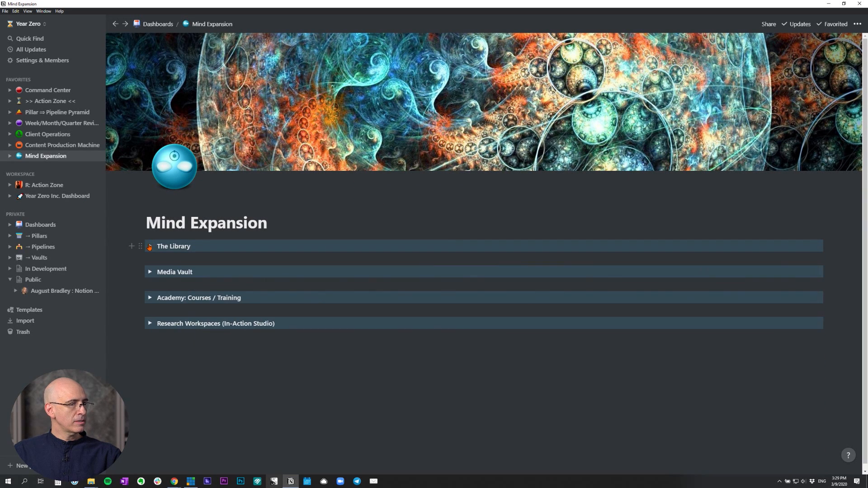
Expand the Media Vault section, view the first article's Medium options without changing them, and collapse the section
left_click(151, 272)
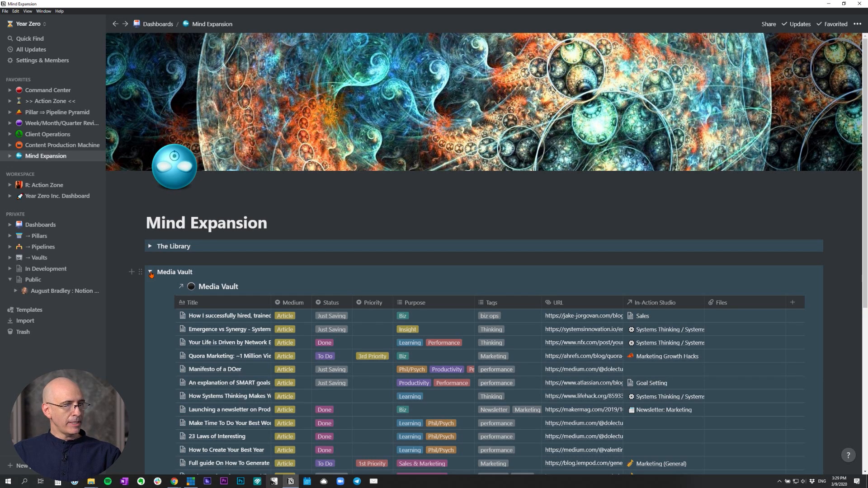
left_click(301, 316)
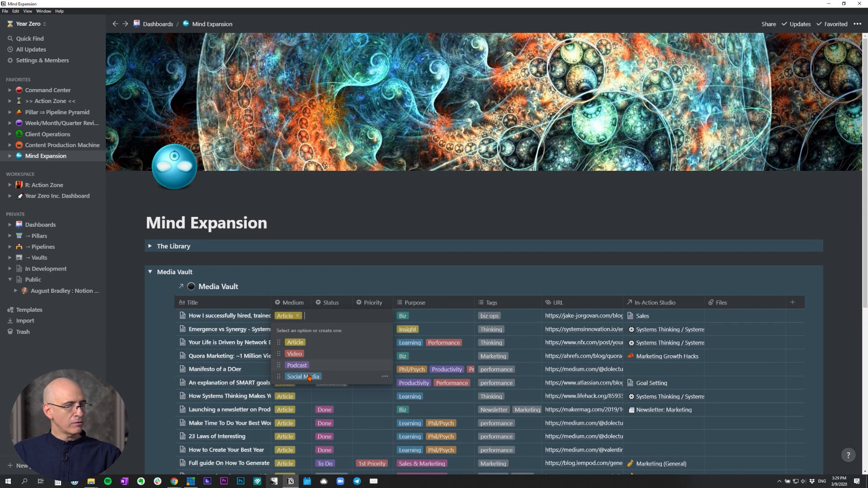
key("Escape")
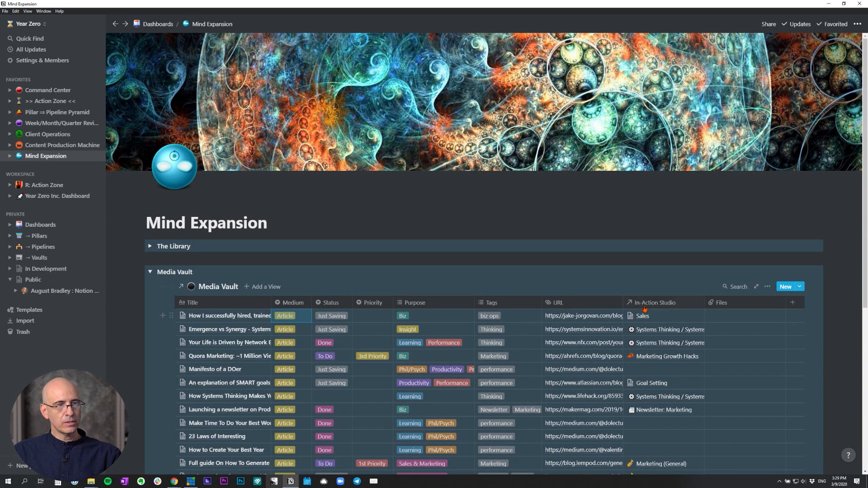
left_click(150, 273)
Expand Research Workspaces (In-Action Studio), review the workspaces table with its project and pillar relations, and collapse the section
scroll(178, 256, "down", 1)
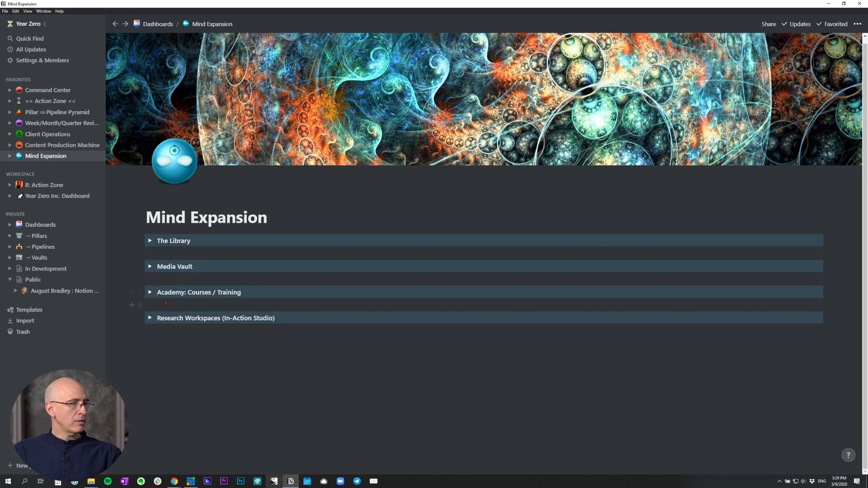
scroll(169, 311, "up", 1)
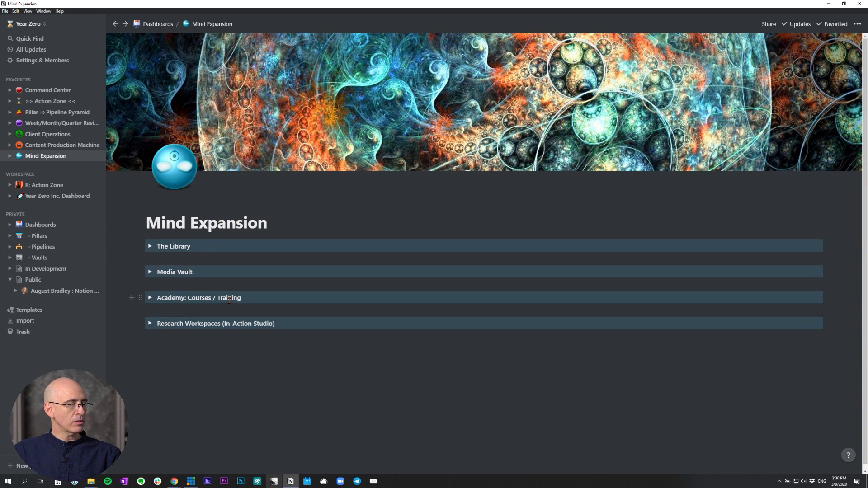
scroll(229, 291, "down", 1)
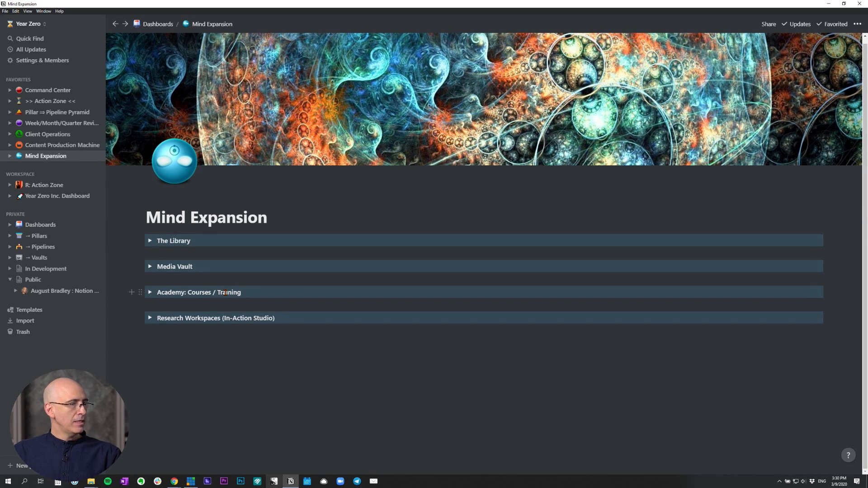
left_click(150, 318)
scroll(155, 293, "down", 5)
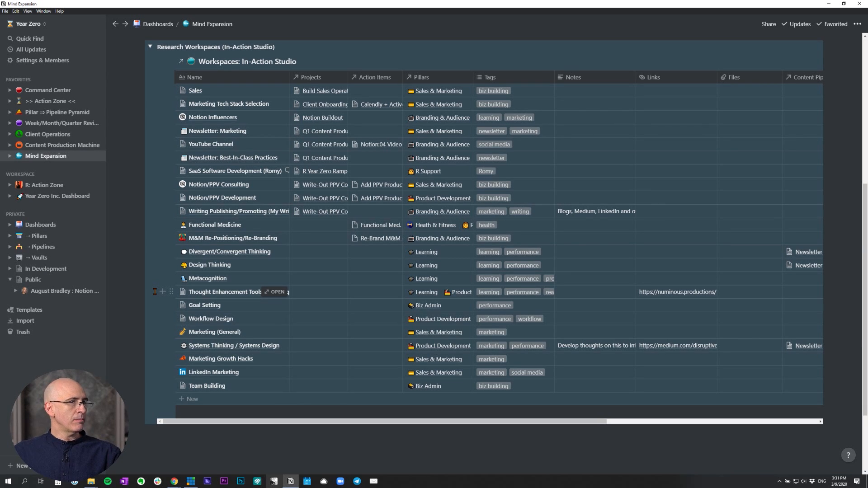
scroll(293, 293, "up", 3)
scroll(293, 294, "down", 1)
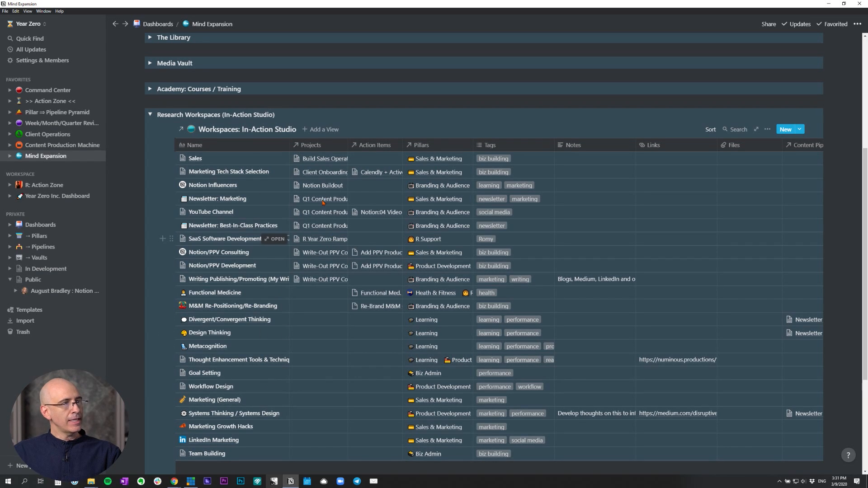
scroll(369, 267, "up", 3)
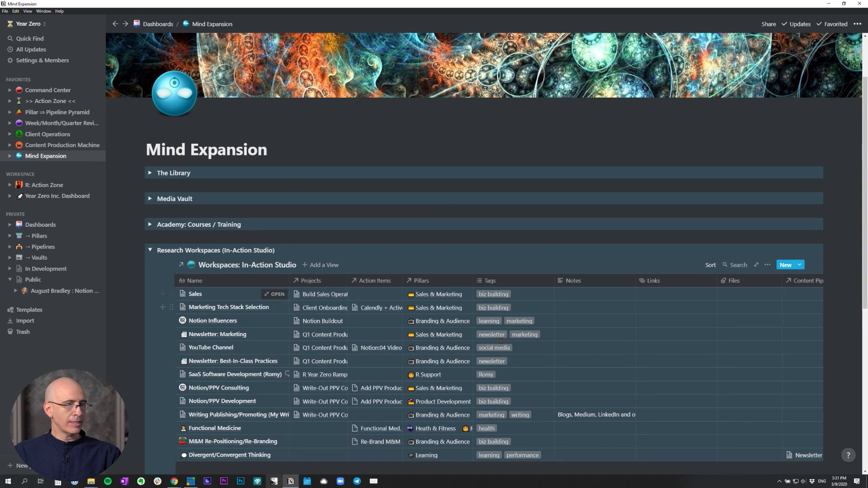
left_click(154, 250)
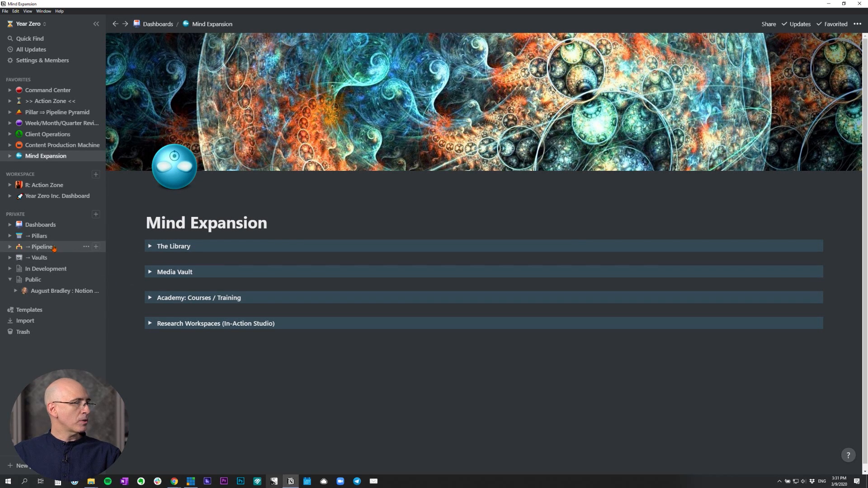
Open the Content Production Machine from the Command Center, expand the Notion Series list to read its planned topics, and collapse it
left_click(42, 90)
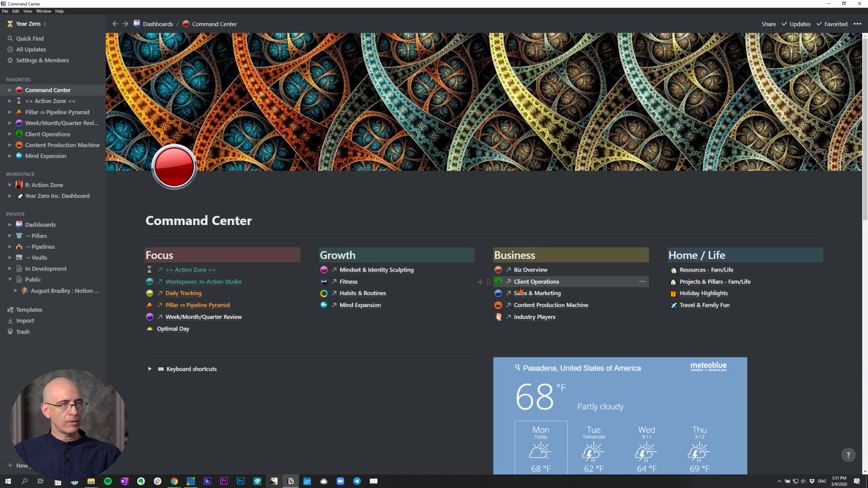
left_click(539, 306)
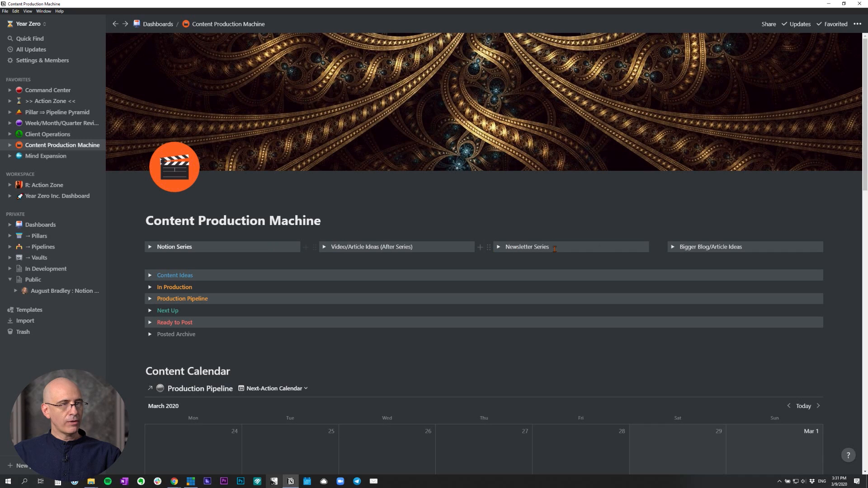
left_click(151, 248)
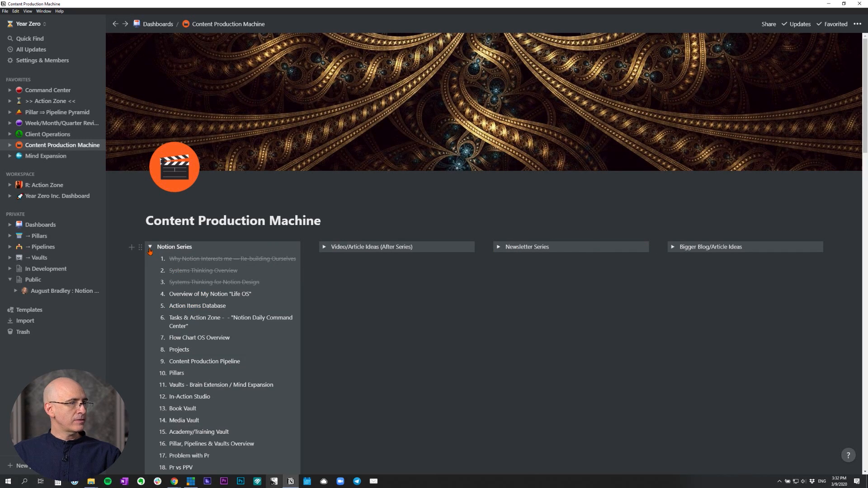
scroll(270, 299, "down", 5)
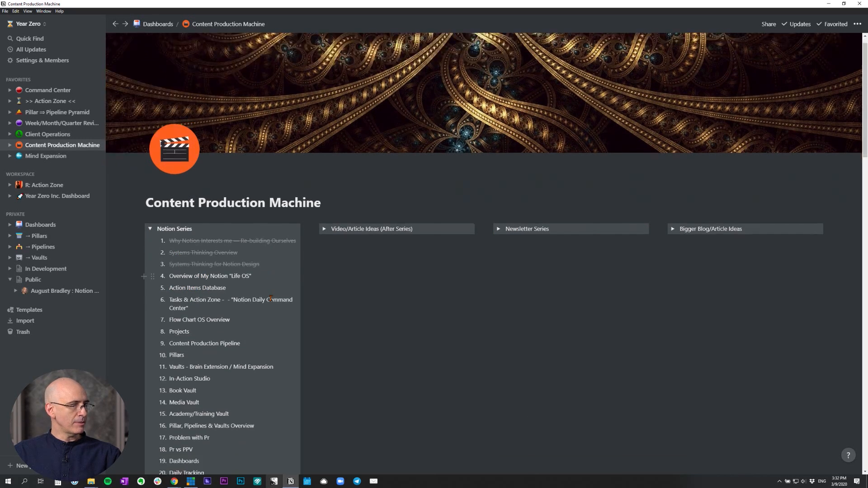
scroll(271, 299, "up", 4)
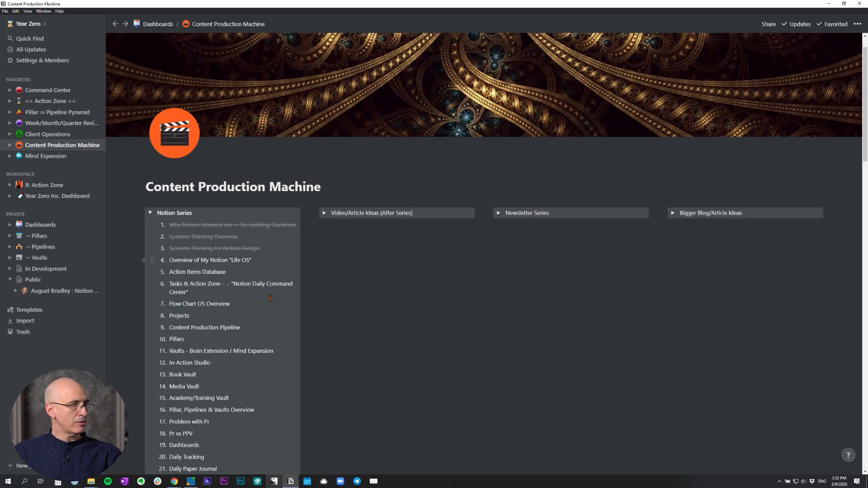
left_click(151, 213)
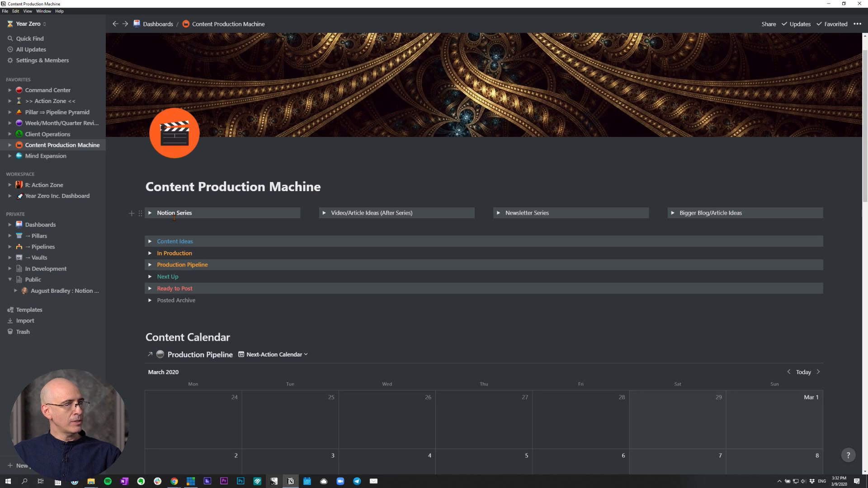
Expand the In Production section, view the Status options of the Notion:04 entry without changing them, and collapse the section
left_click(150, 254)
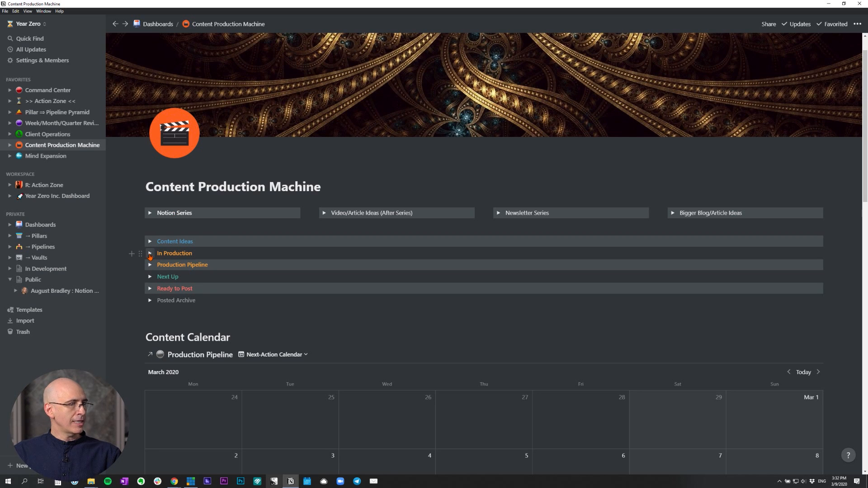
scroll(149, 256, "down", 2)
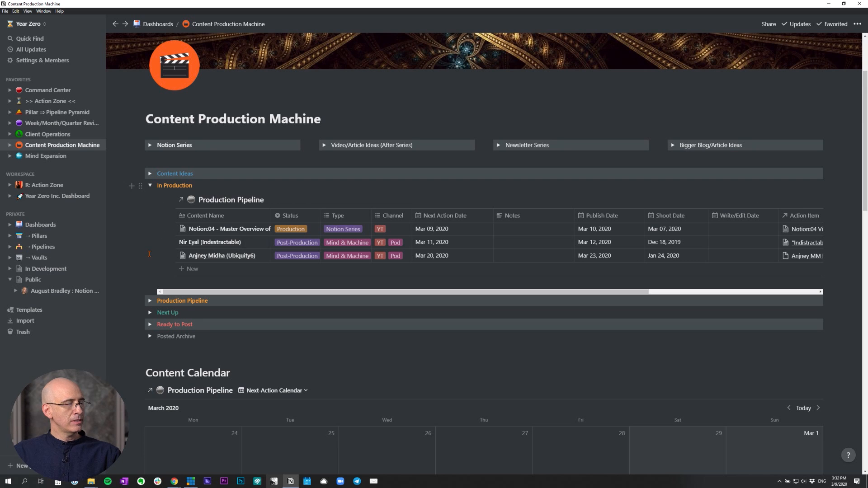
left_click(301, 229)
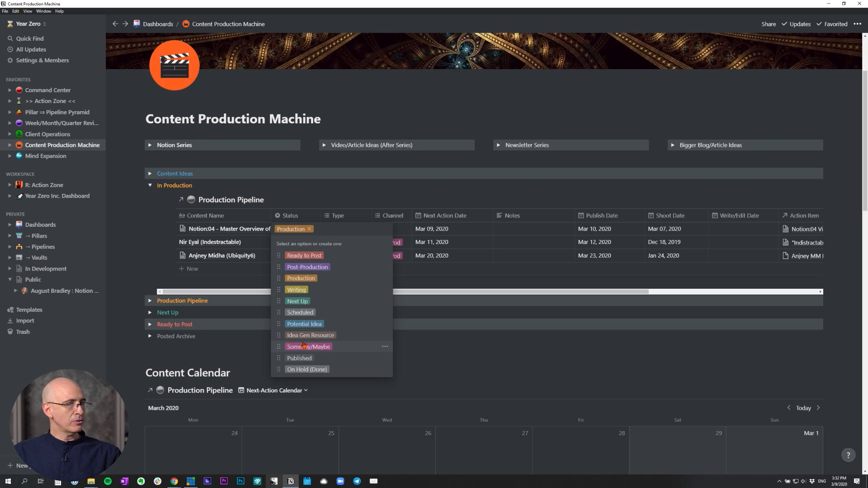
key("Escape")
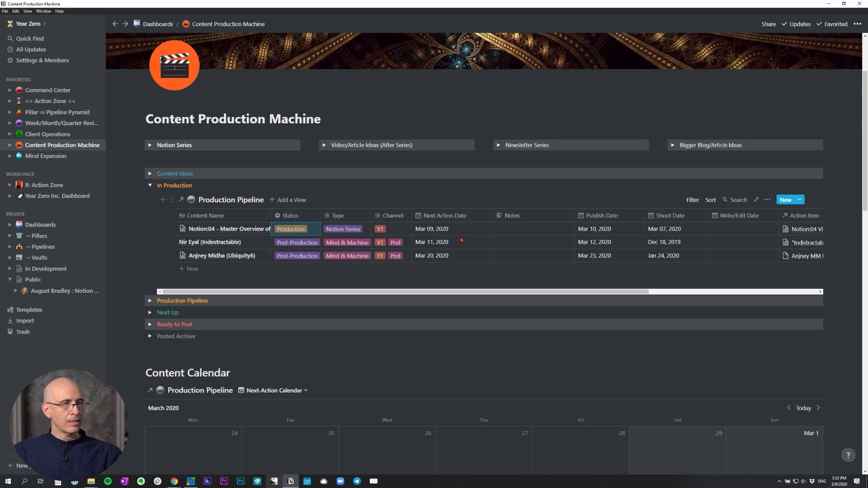
left_click(149, 185)
Expand the Production Pipeline board, view the Notion:04 card's properties, and close the card and the board, briefly checking the Next Up section
left_click(150, 198)
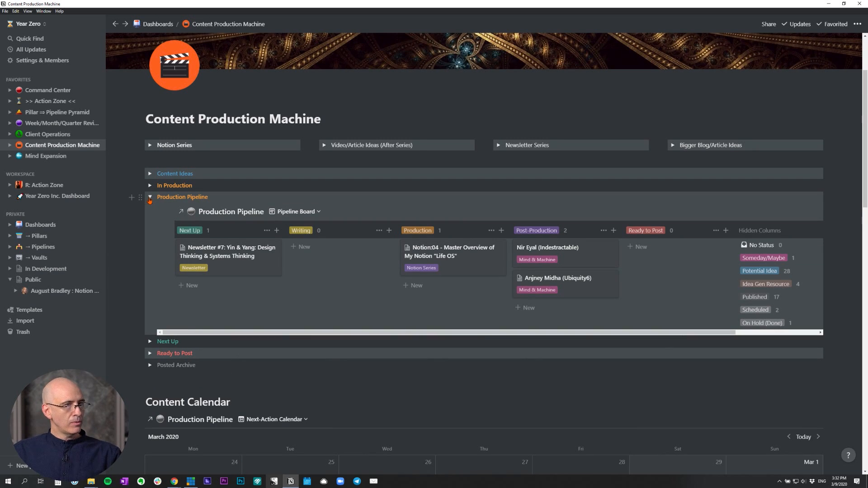
left_click_drag(212, 257, 233, 256)
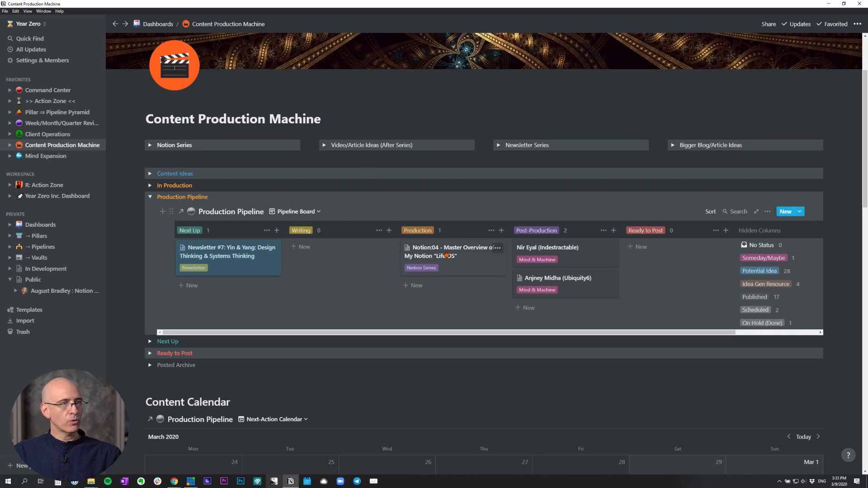
scroll(665, 262, "down", 1)
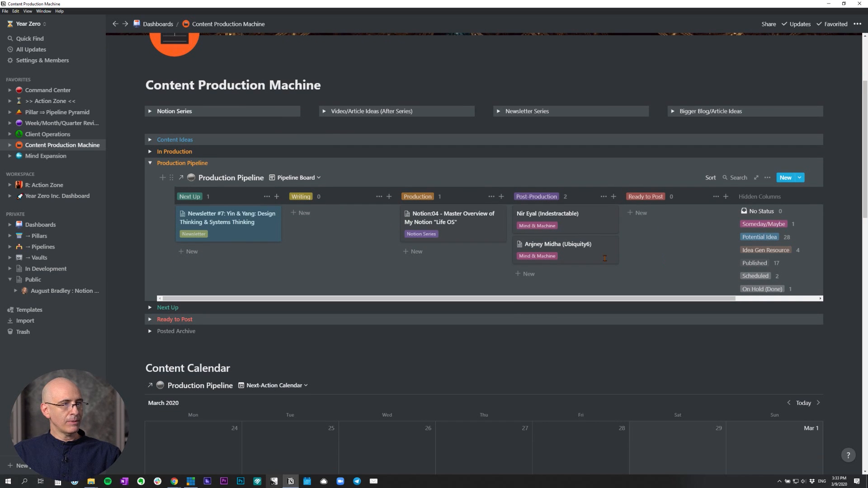
scroll(470, 240, "down", 1)
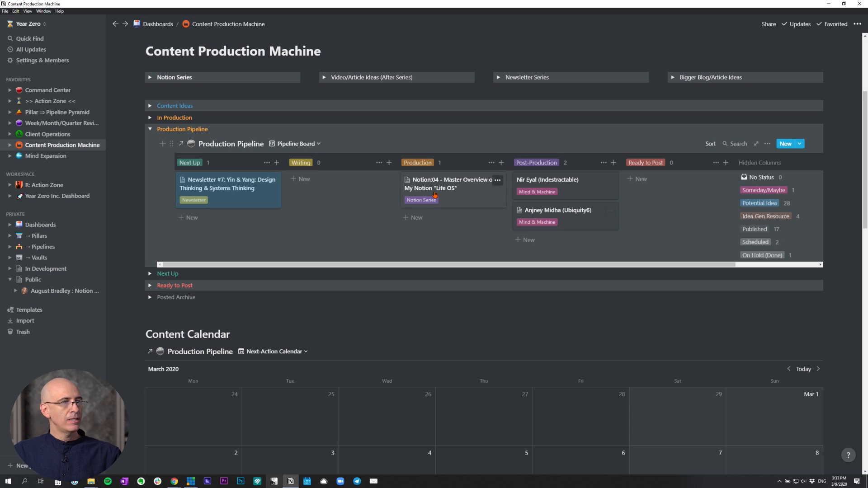
left_click(468, 193)
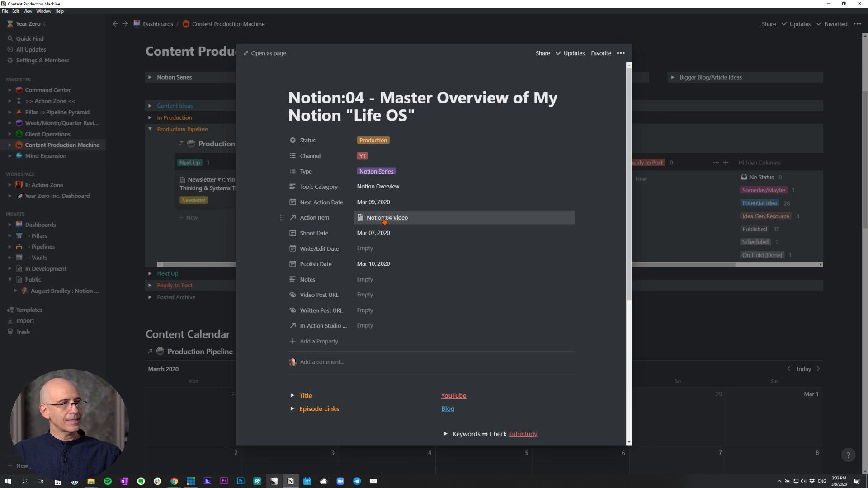
key("Escape")
scroll(258, 151, "down", 1)
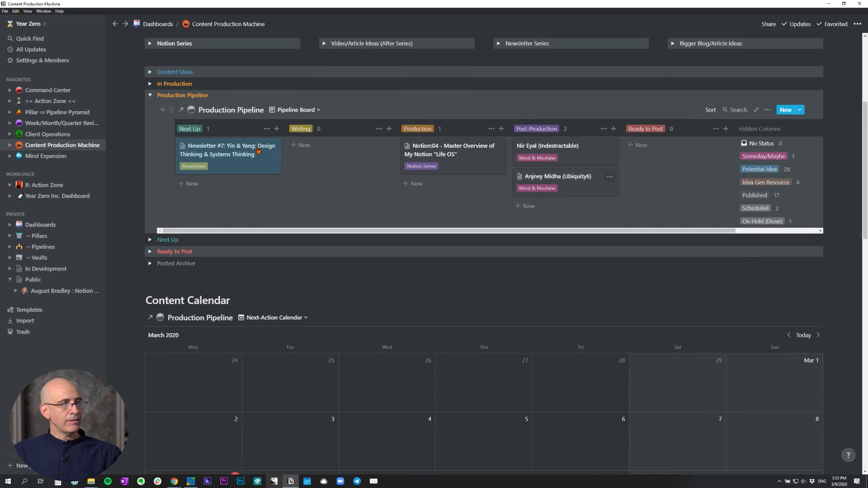
left_click(151, 96)
left_click(151, 107)
left_click(152, 107)
scroll(152, 109, "up", 5)
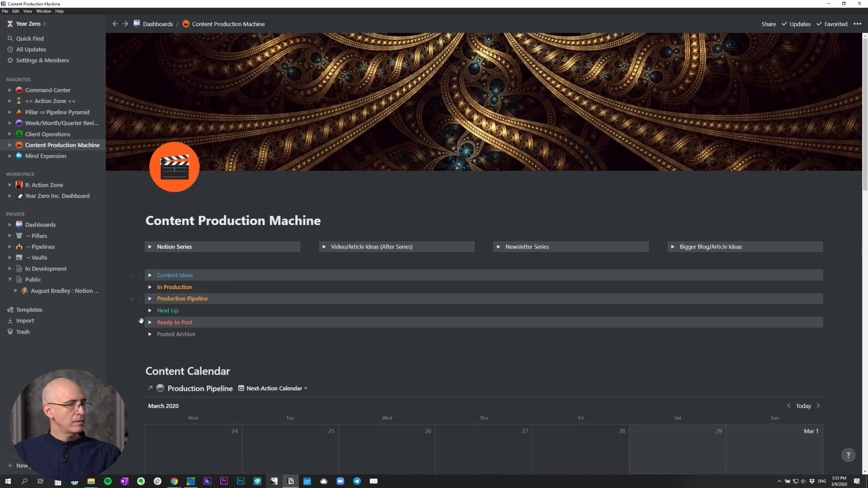
Expand the Posted Archive, read through the published entry Notion #3 - Systems Thinking for Notion Users, and close both entry and section
left_click(151, 335)
scroll(138, 262, "down", 3)
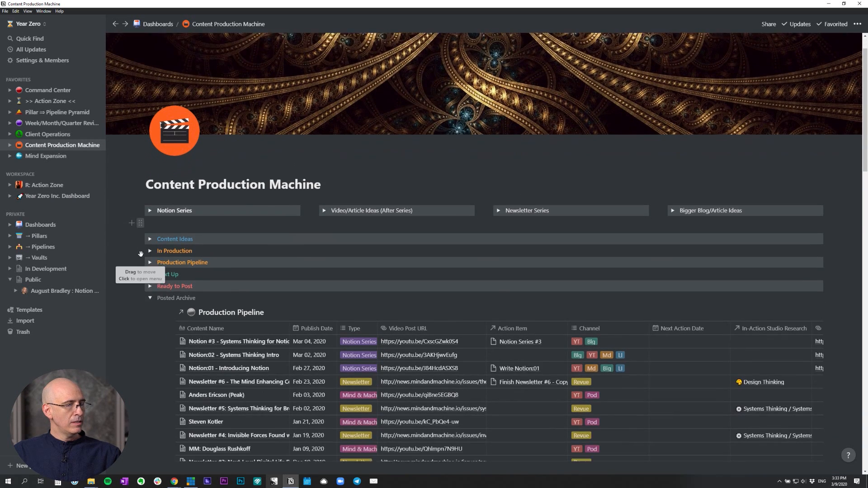
scroll(389, 296, "down", 2)
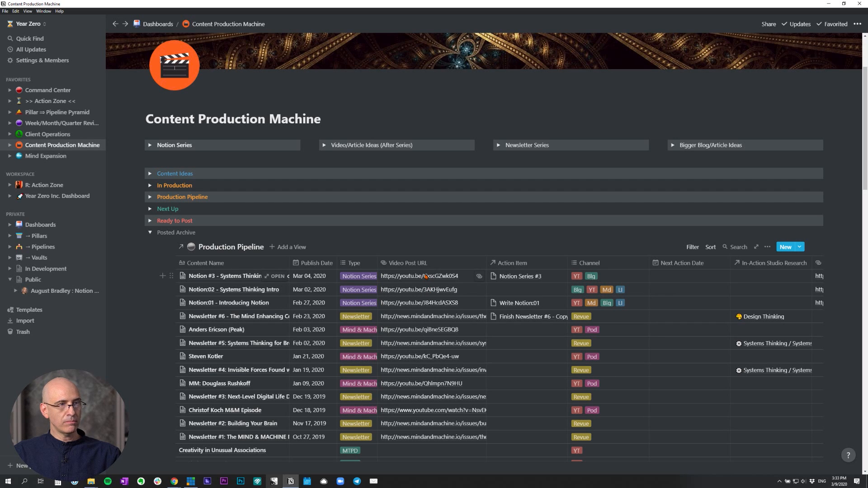
left_click(278, 276)
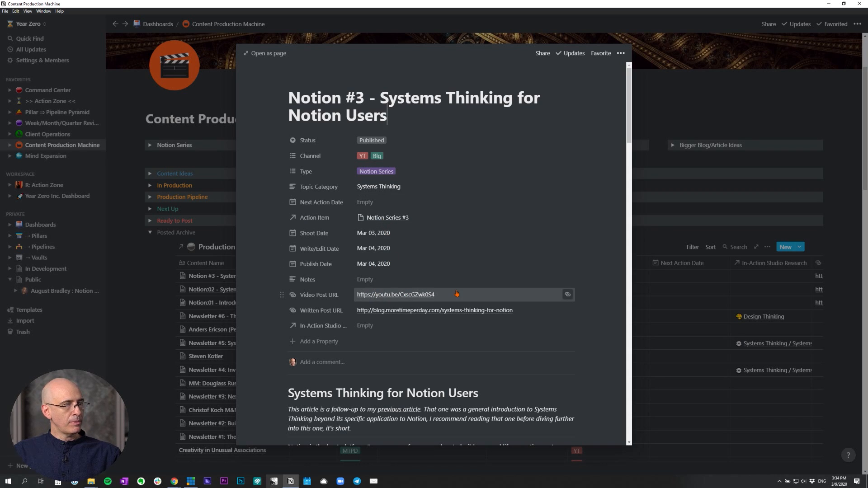
scroll(405, 292, "down", 5)
scroll(405, 291, "down", 11)
scroll(405, 291, "up", 16)
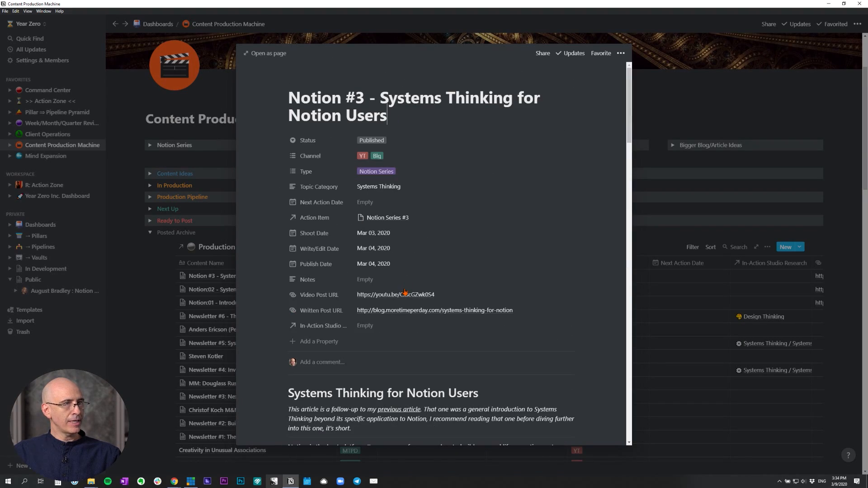
left_click(154, 275)
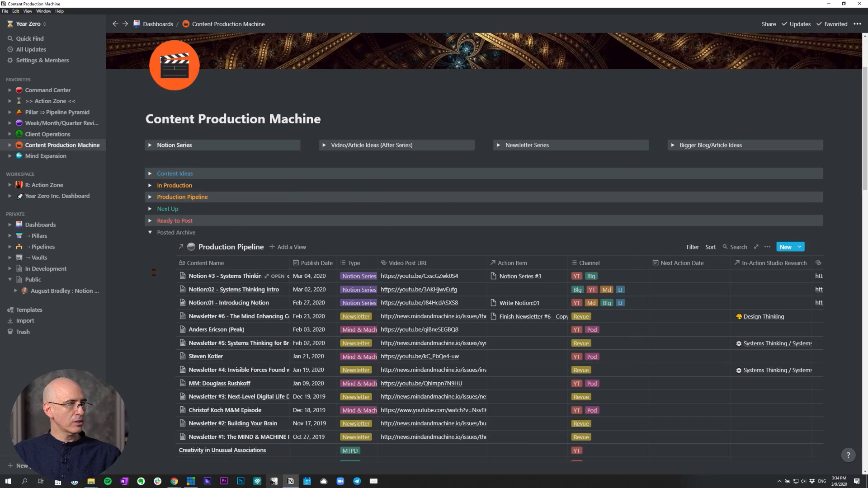
left_click(150, 233)
Examine the scheduled items in the Content Calendar's Next-Action Calendar and Publishing Calendar for March 2020
scroll(143, 233, "down", 11)
scroll(144, 235, "down", 2)
scroll(144, 235, "up", 10)
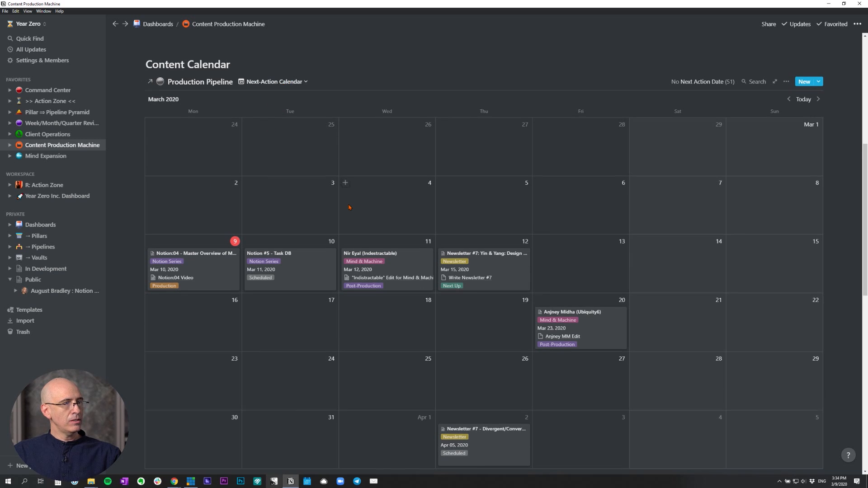
scroll(349, 207, "down", 1)
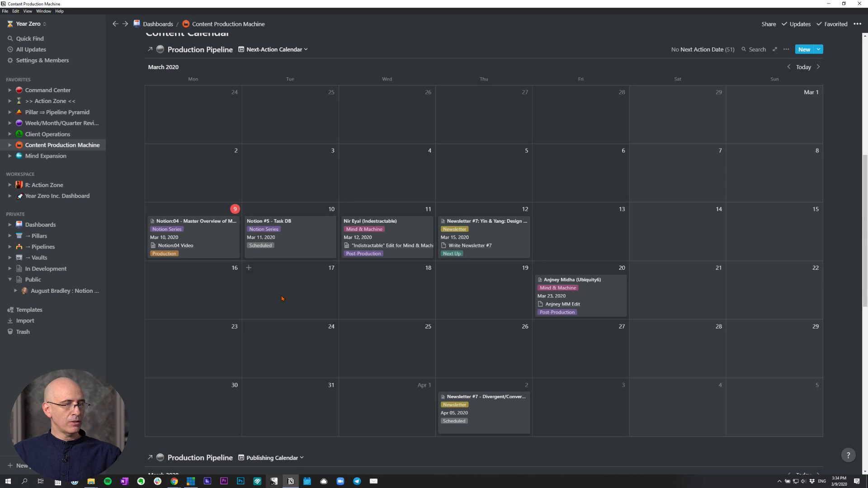
scroll(282, 298, "down", 8)
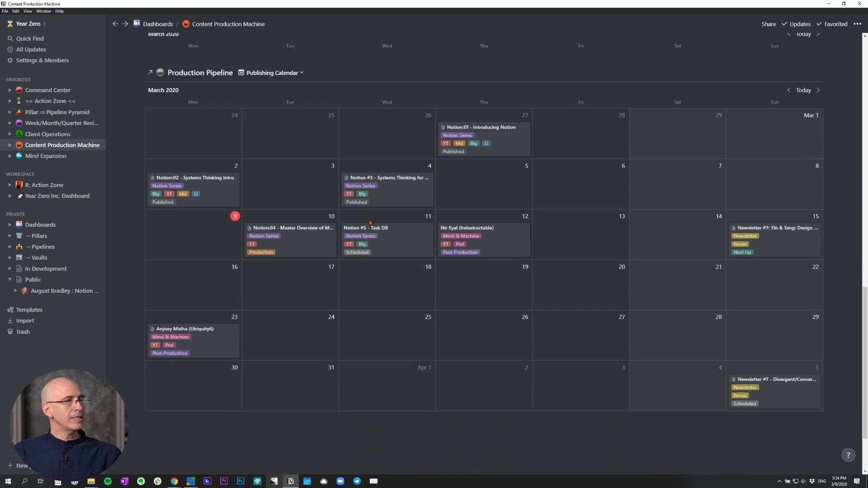
scroll(388, 135, "up", 1)
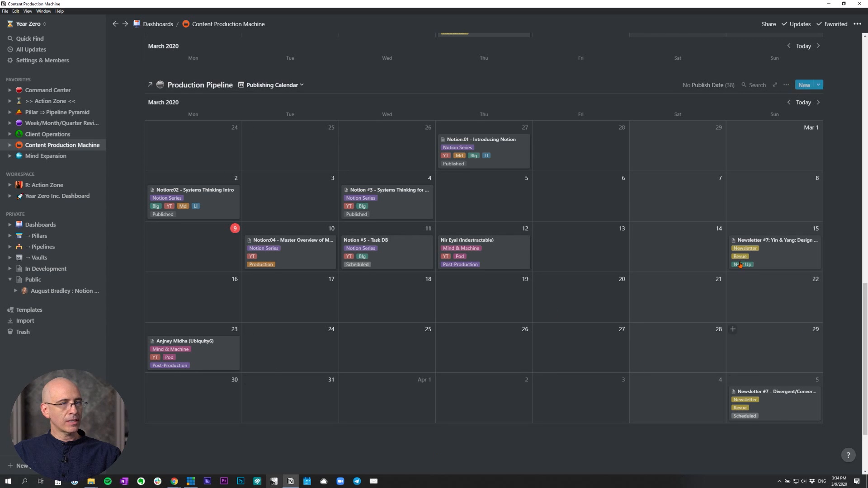
scroll(208, 256, "down", 1)
scroll(610, 254, "up", 15)
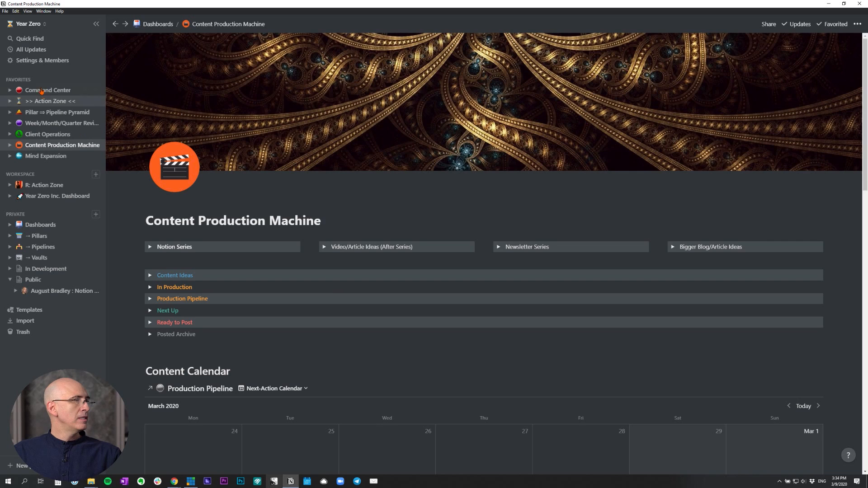
Open the Action Zone from the Command Center, and return to the Command Center to look over its dashboard links
left_click(54, 90)
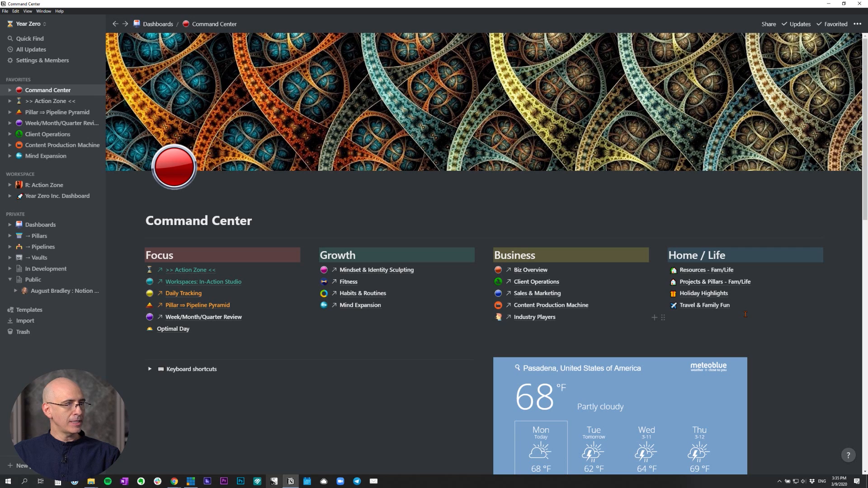
left_click(205, 270)
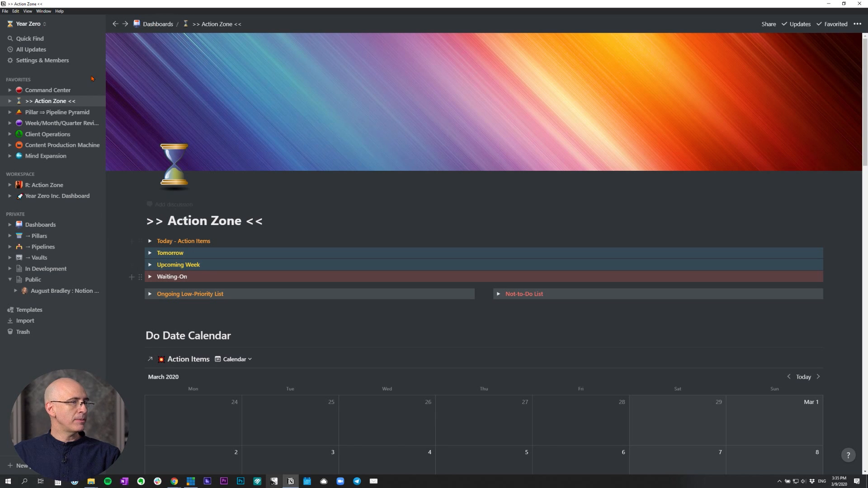
left_click(46, 89)
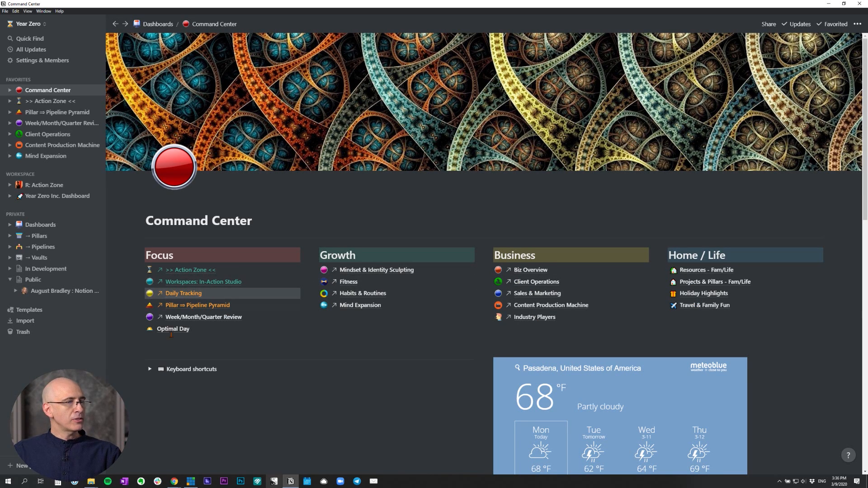
scroll(171, 335, "down", 2)
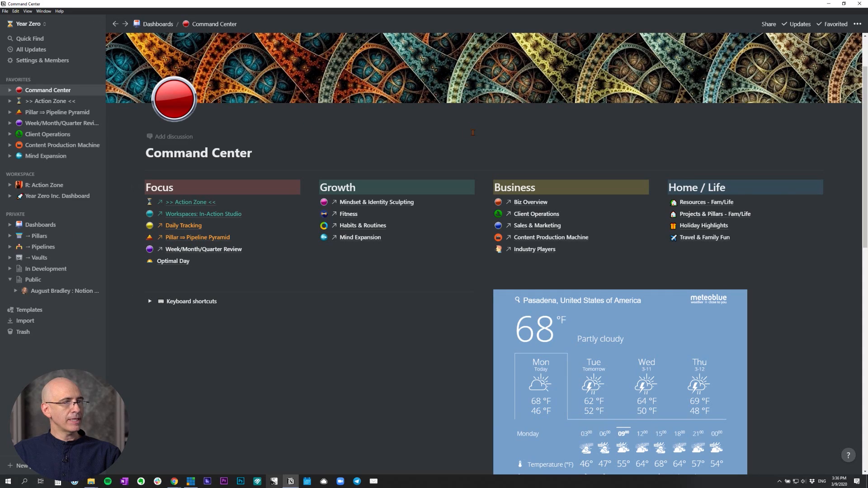
scroll(473, 133, "up", 2)
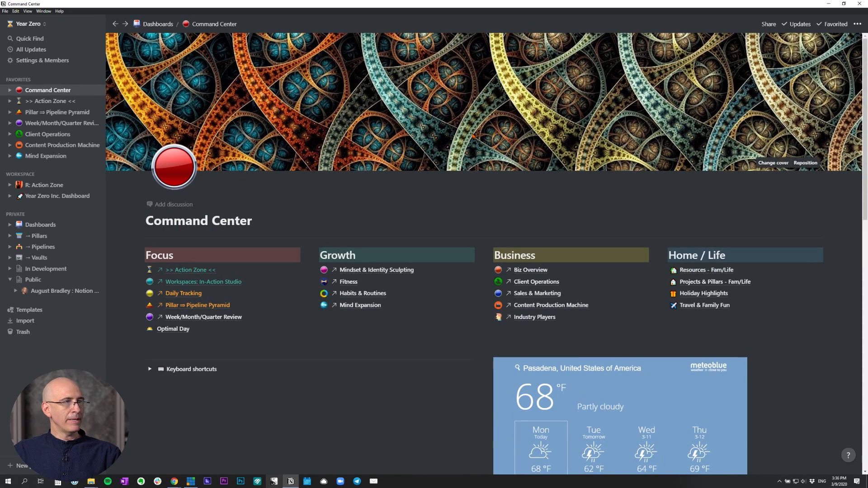